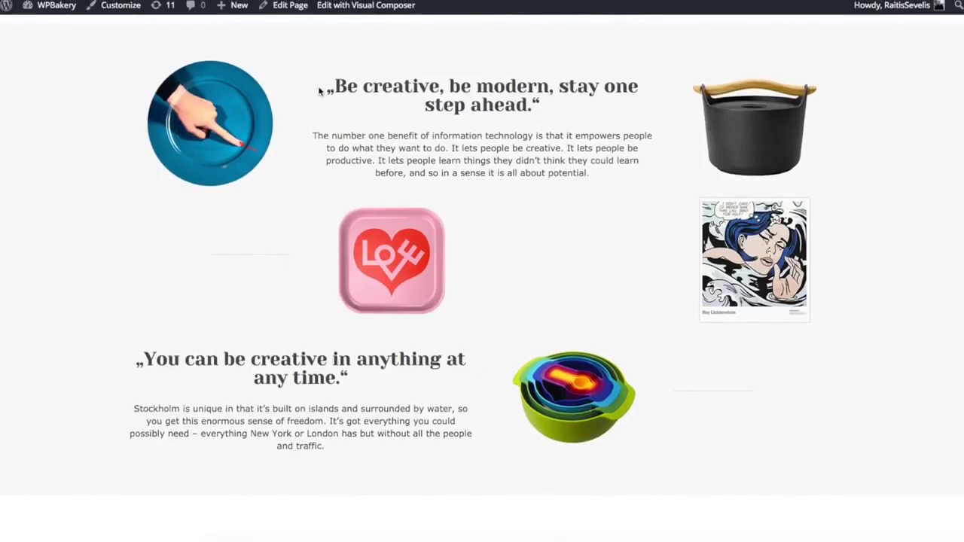
# Review the live gray row by selecting the quote heading and paragraph, then deselecting them.
pyautogui.moveTo(318, 91); pyautogui.dragTo(631, 171)
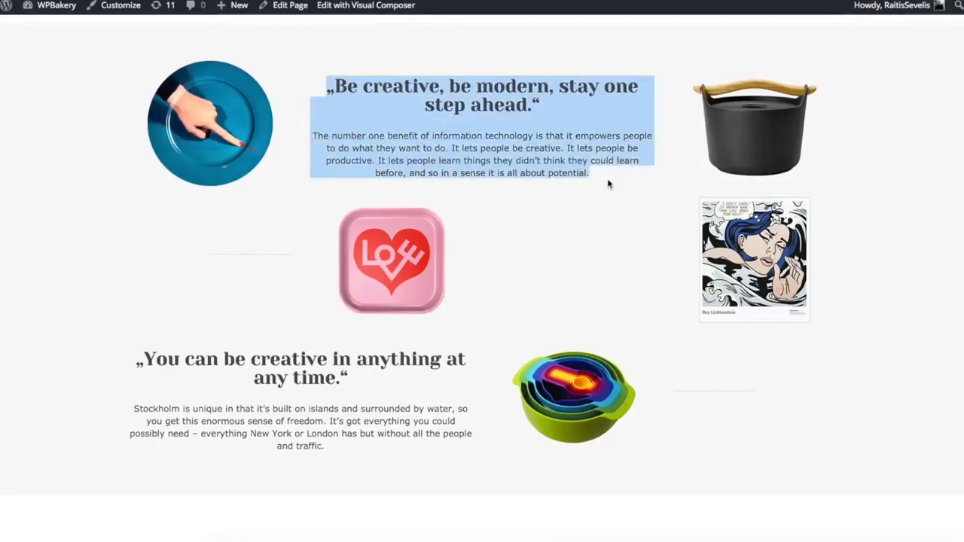
pyautogui.click(609, 184)
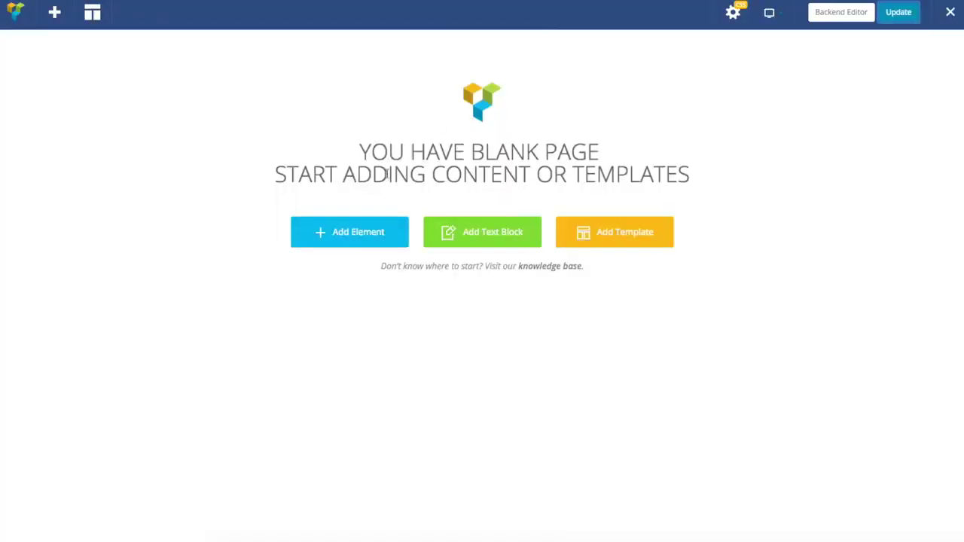
# Add a new row to the blank page with a 1/4 + 1/2 + 1/4 column layout.
pyautogui.click(358, 234)
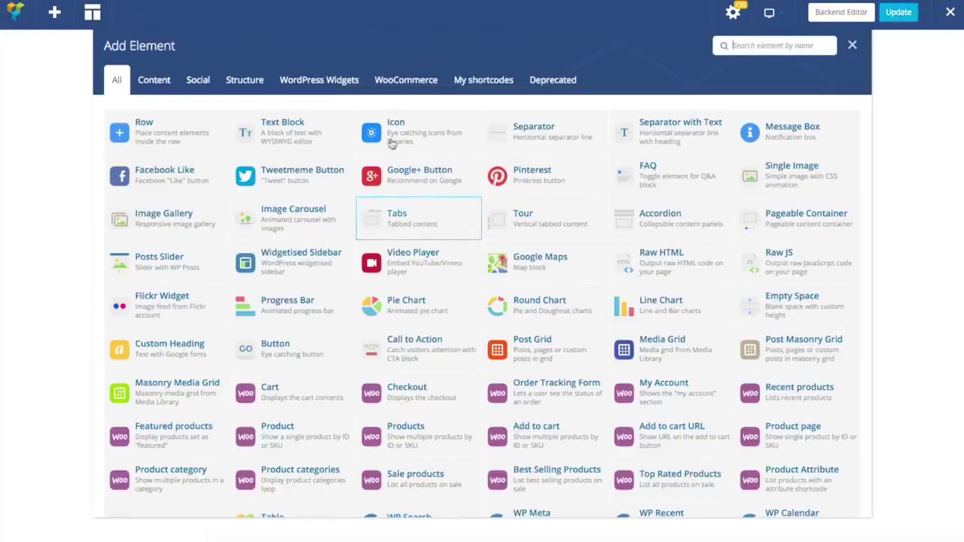
pyautogui.click(174, 123)
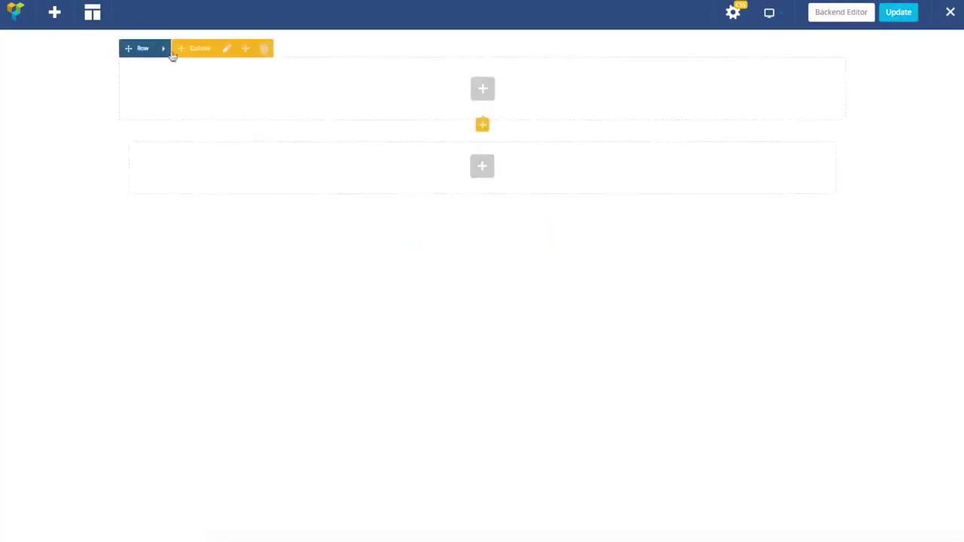
pyautogui.click(182, 53)
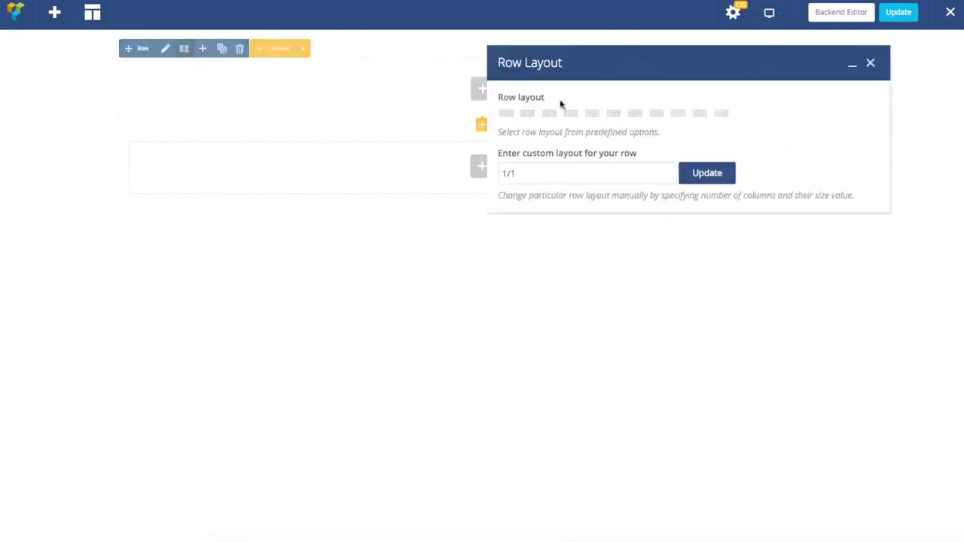
pyautogui.click(635, 114)
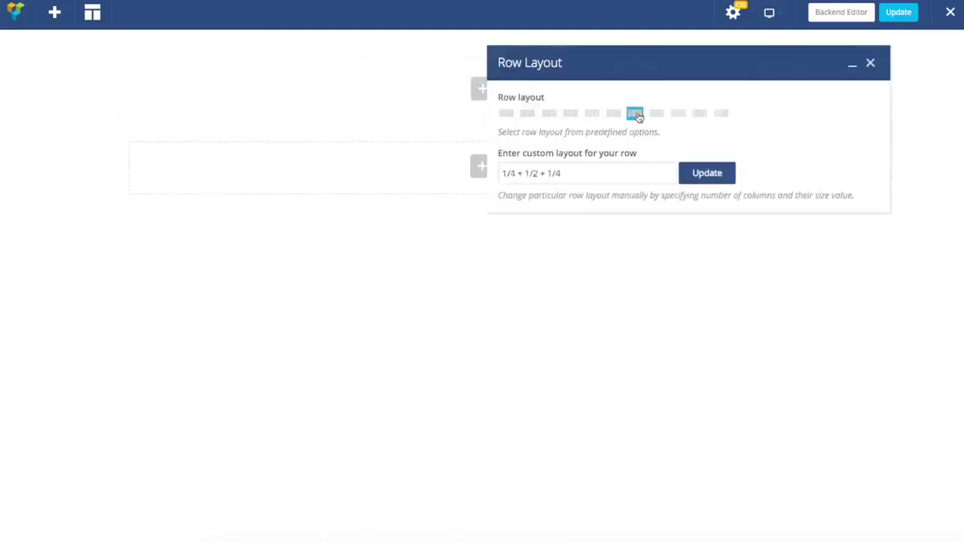
pyautogui.click(870, 63)
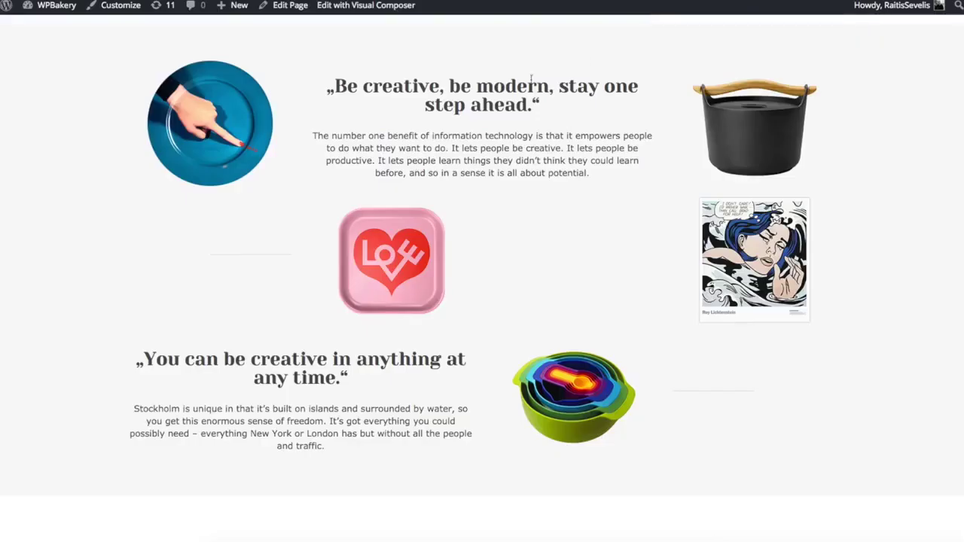
# Copy the quote and add a Custom Heading to the middle column containing it.
pyautogui.moveTo(326, 85); pyautogui.dragTo(550, 110)
pyautogui.hotkey('ctrl', 'c')
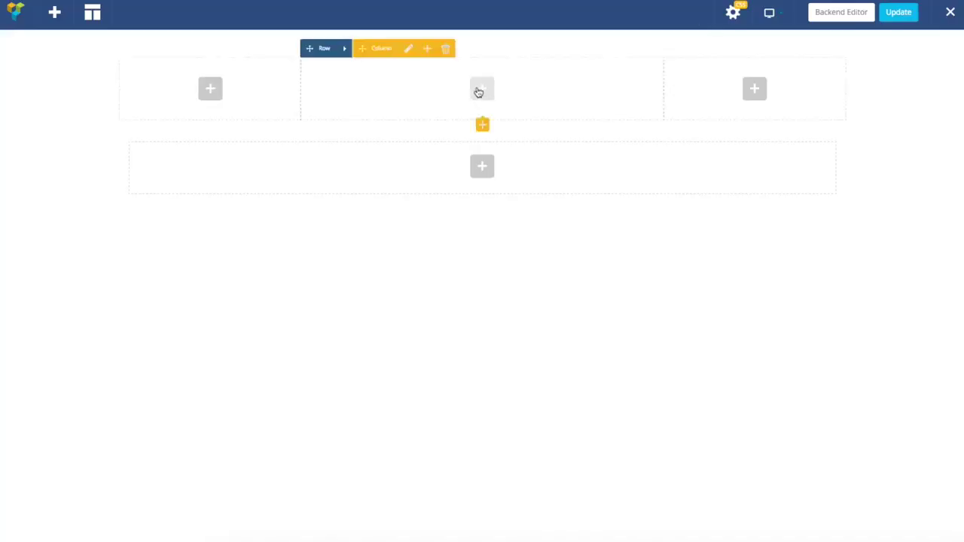
pyautogui.click(479, 90)
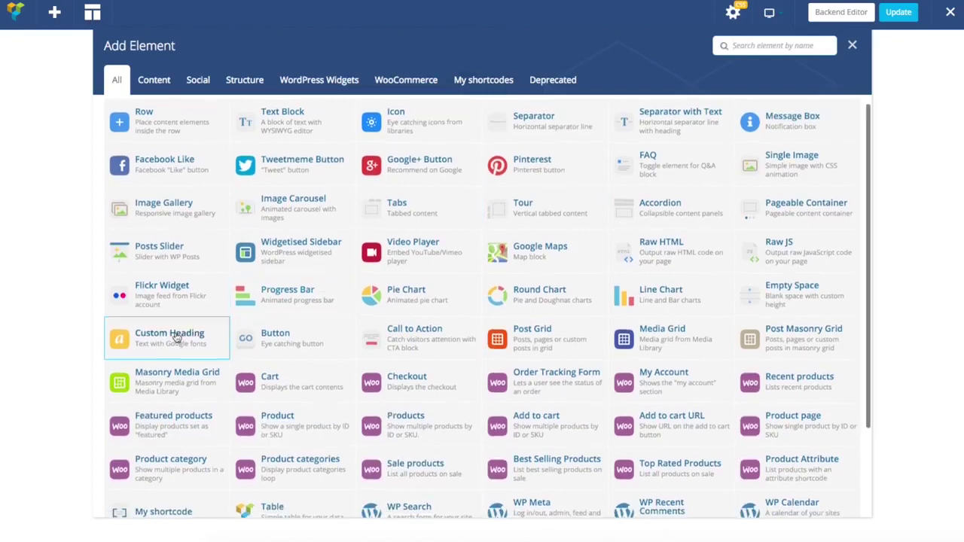
pyautogui.click(134, 338)
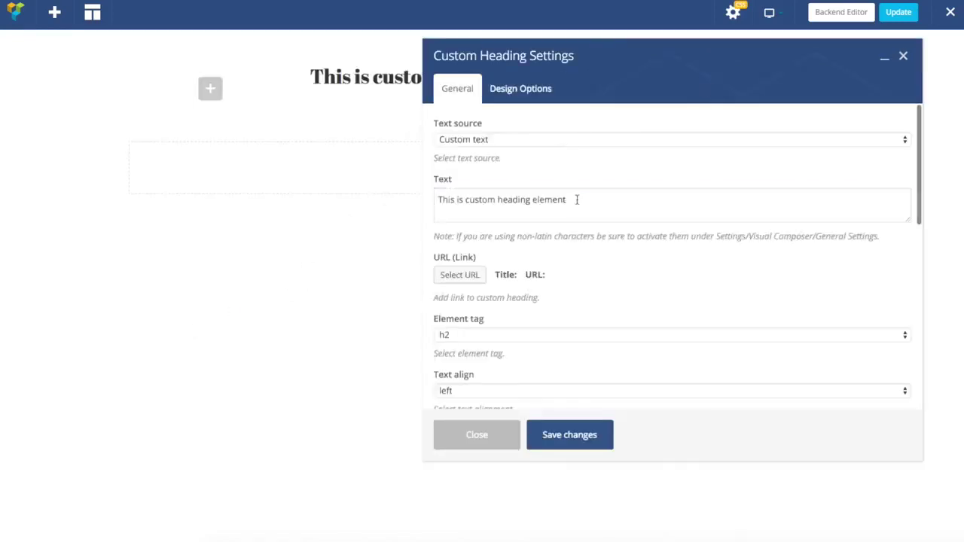
pyautogui.moveTo(576, 200); pyautogui.dragTo(377, 194)
pyautogui.hotkey('ctrl', 'v')
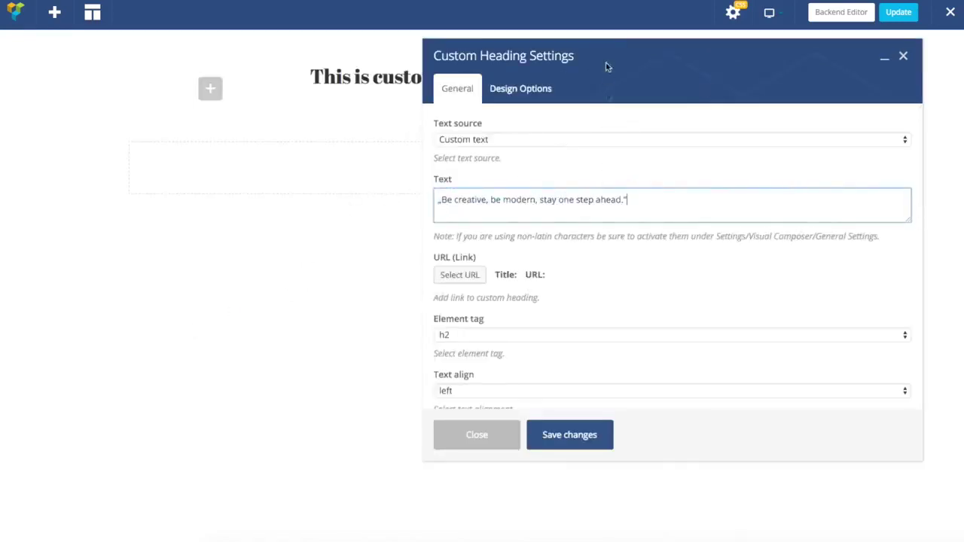
# Set the heading font size to 30 and line height to 1.
pyautogui.moveTo(607, 67); pyautogui.dragTo(538, 67)
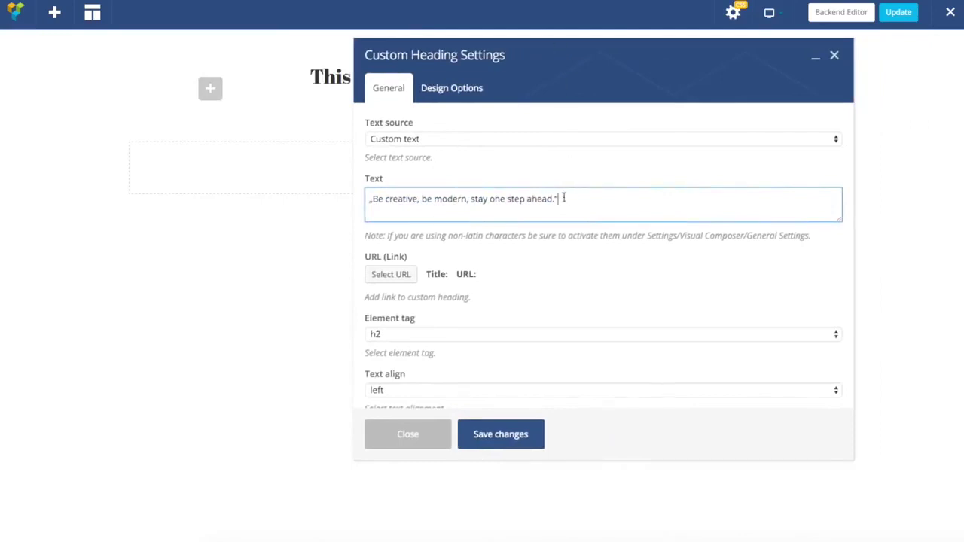
pyautogui.scroll(-3, 544, 230)
pyautogui.click(405, 269)
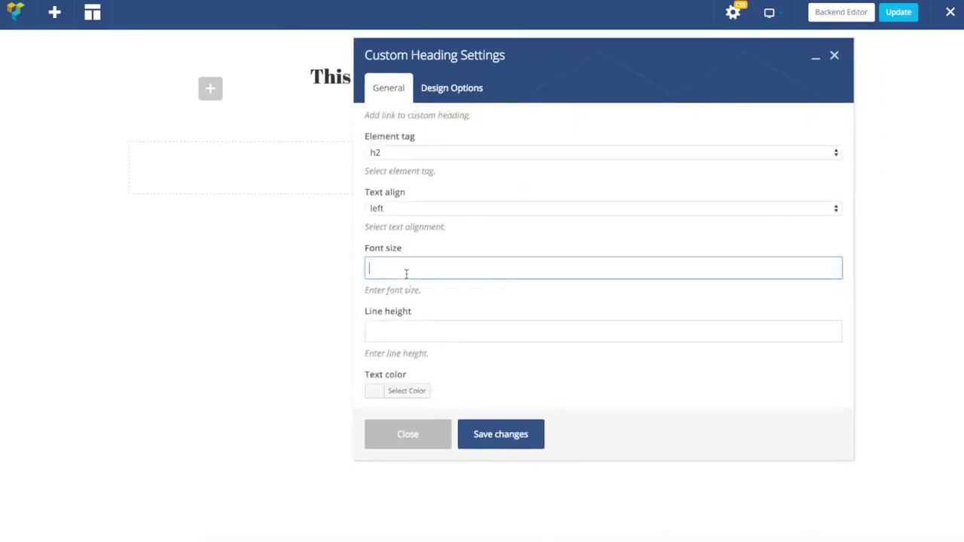
pyautogui.scroll(1, 430, 248)
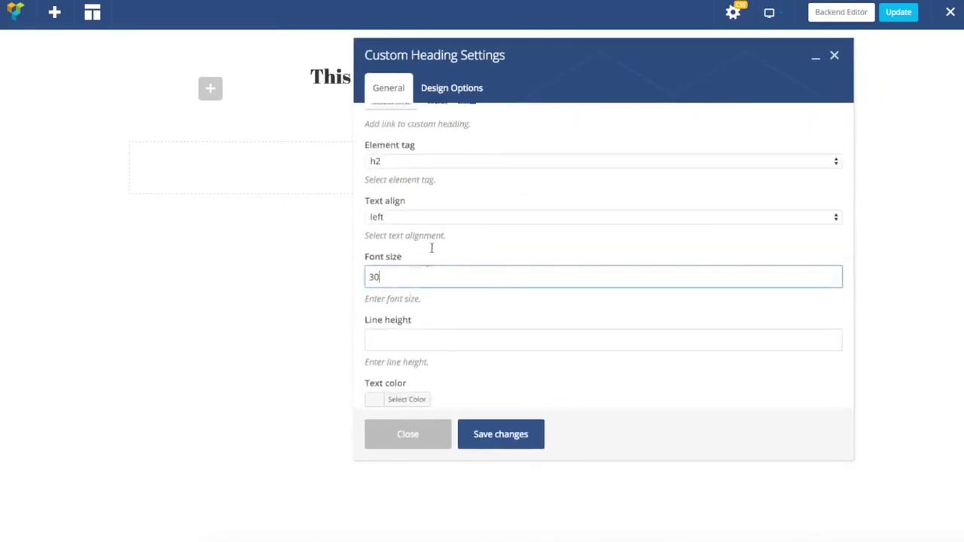
pyautogui.scroll(-1, 431, 247)
pyautogui.click(389, 321)
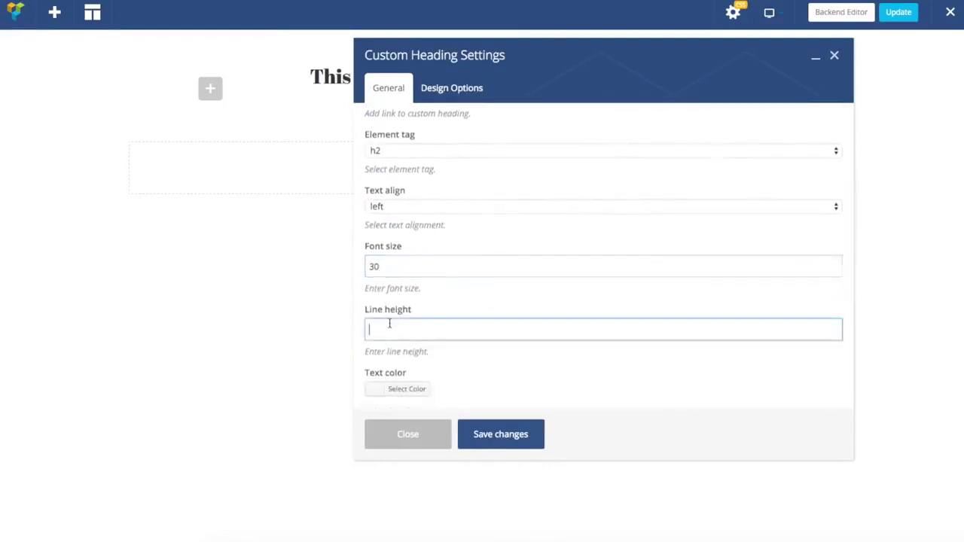
pyautogui.write('1')
pyautogui.scroll(-2, 464, 286)
# Set the heading text colour to dark grey #333333.
pyautogui.click(369, 243)
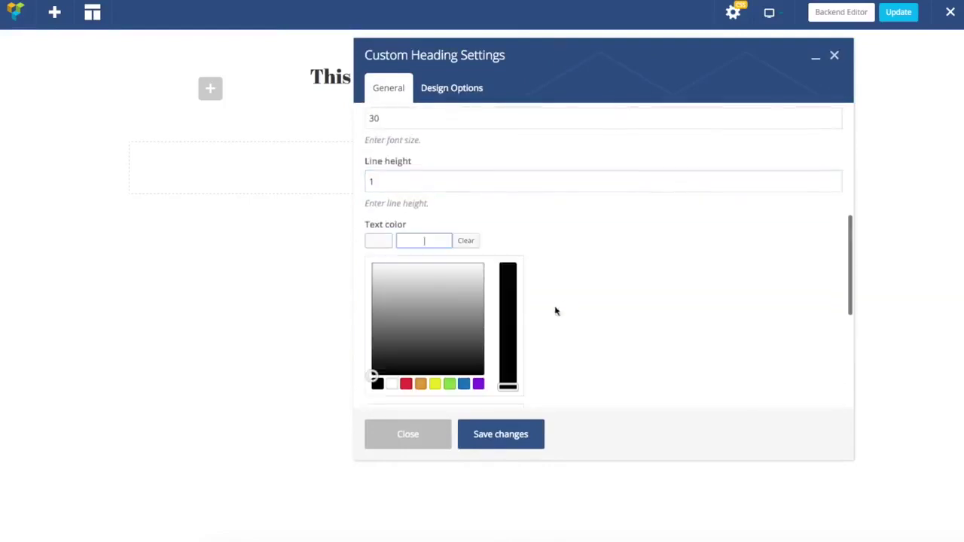
pyautogui.scroll(-1, 387, 370)
pyautogui.click(371, 326)
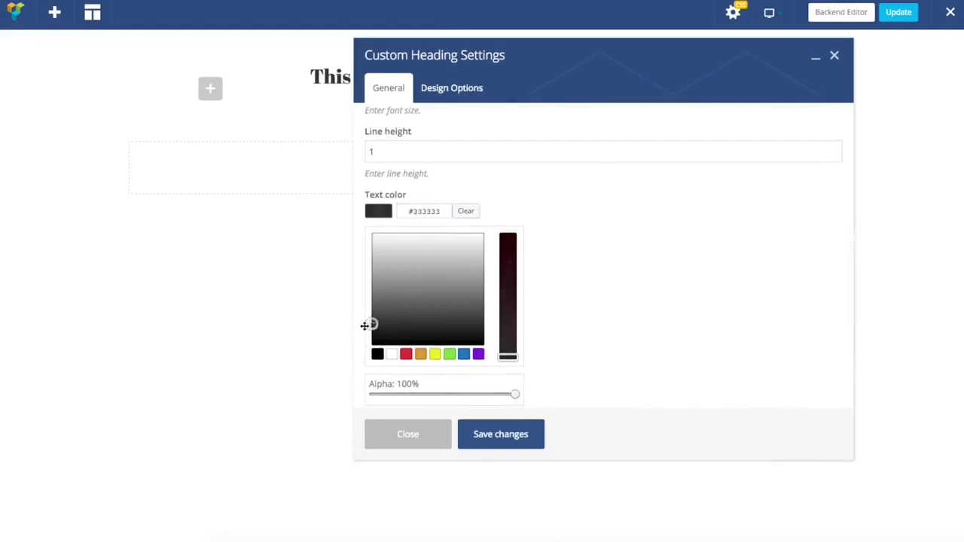
pyautogui.click(579, 204)
pyautogui.click(374, 214)
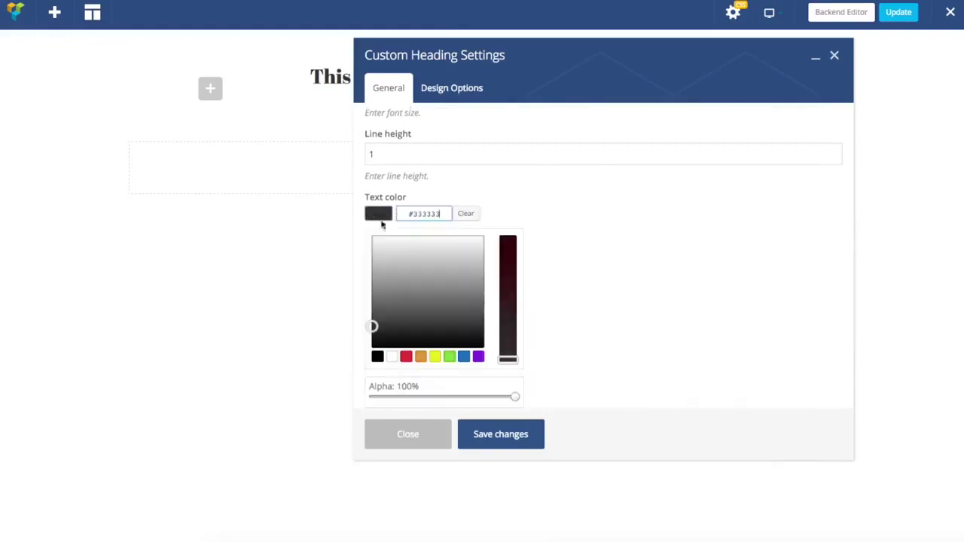
pyautogui.click(372, 326)
pyautogui.click(611, 241)
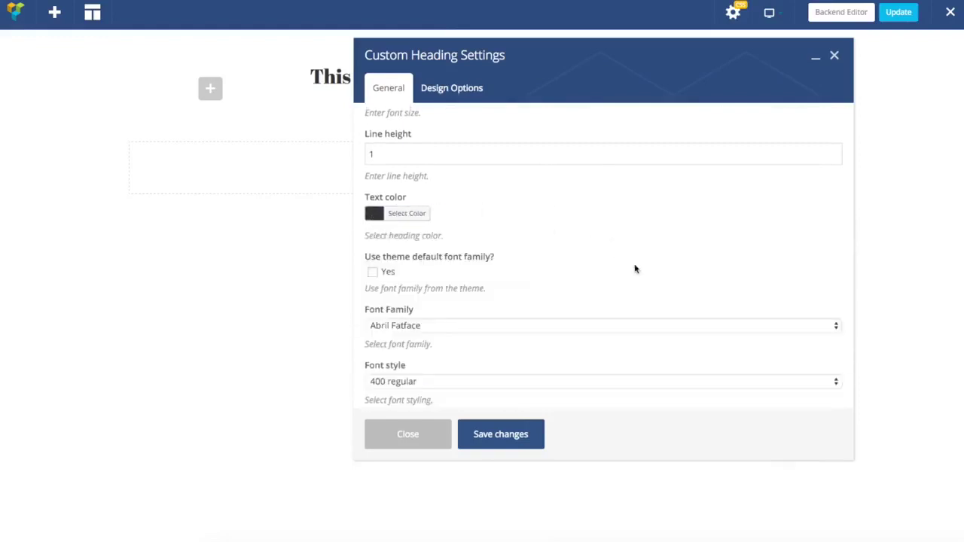
# Choose Yeseva One as the heading's font family.
pyautogui.scroll(-2, 473, 249)
pyautogui.click(422, 226)
pyautogui.scroll(-5, 487, 349)
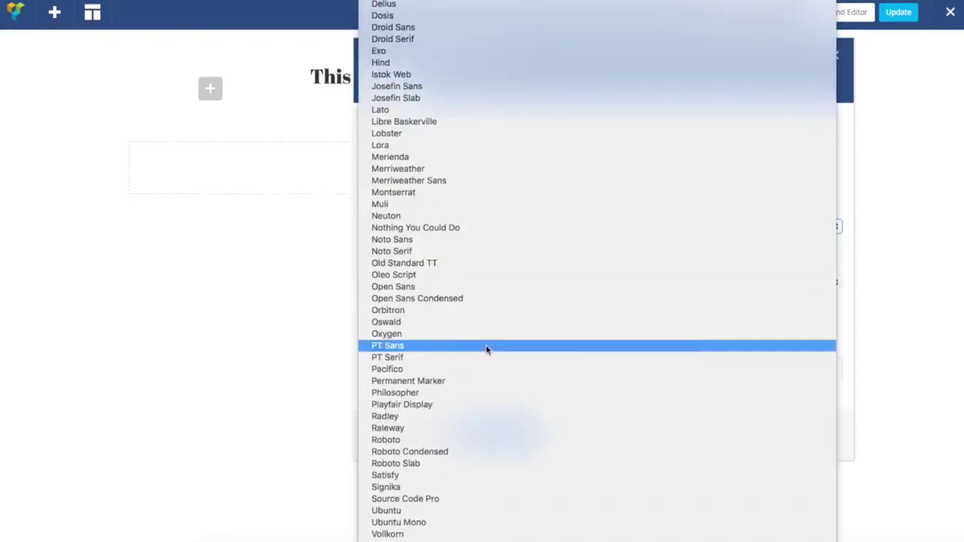
pyautogui.click(387, 534)
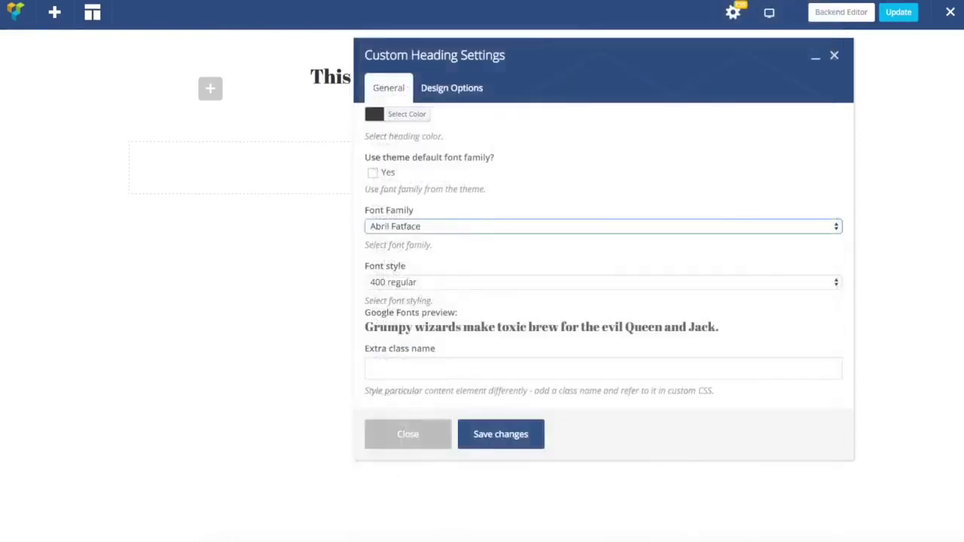
pyautogui.moveTo(585, 56); pyautogui.dragTo(606, 49)
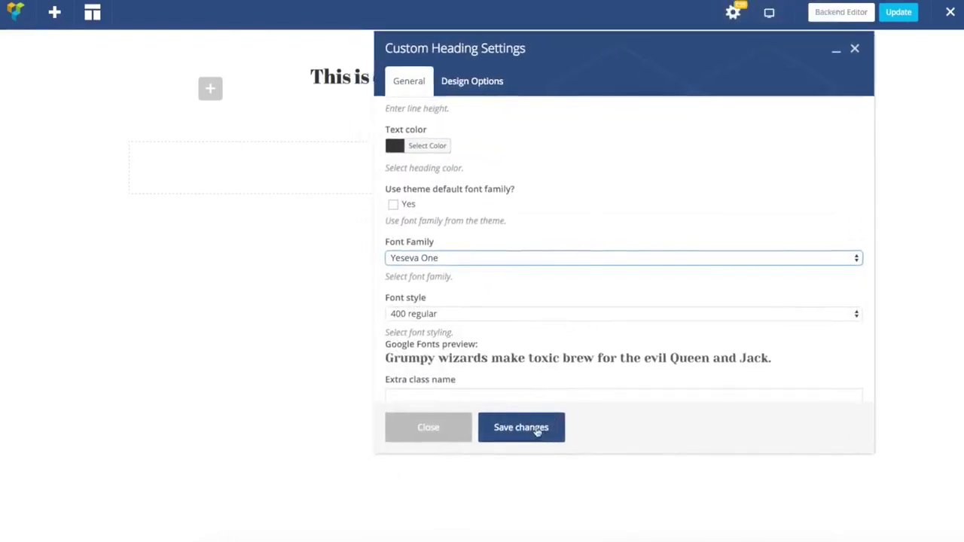
# Centre-align the heading, save the settings and close the dialog.
pyautogui.scroll(5, 516, 176)
pyautogui.click(411, 242)
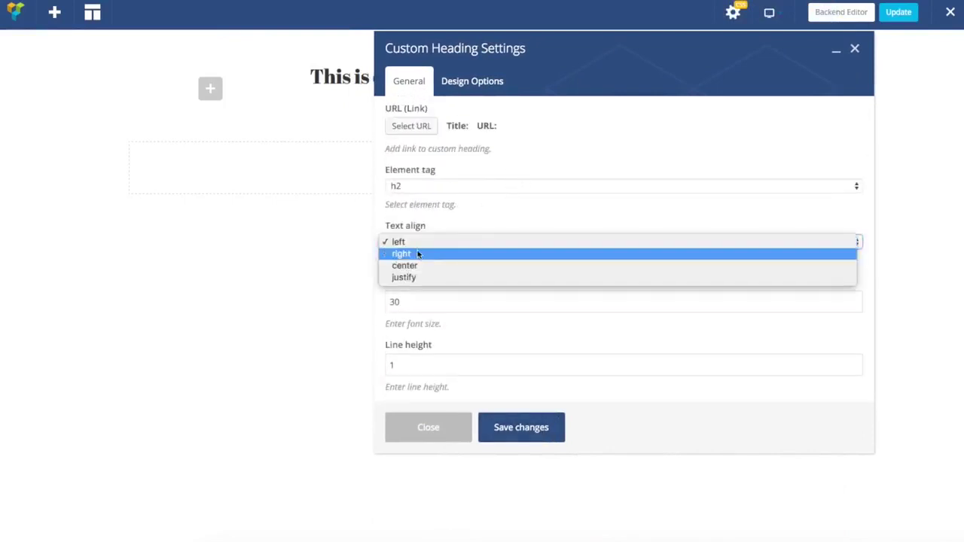
pyautogui.click(426, 268)
pyautogui.click(516, 435)
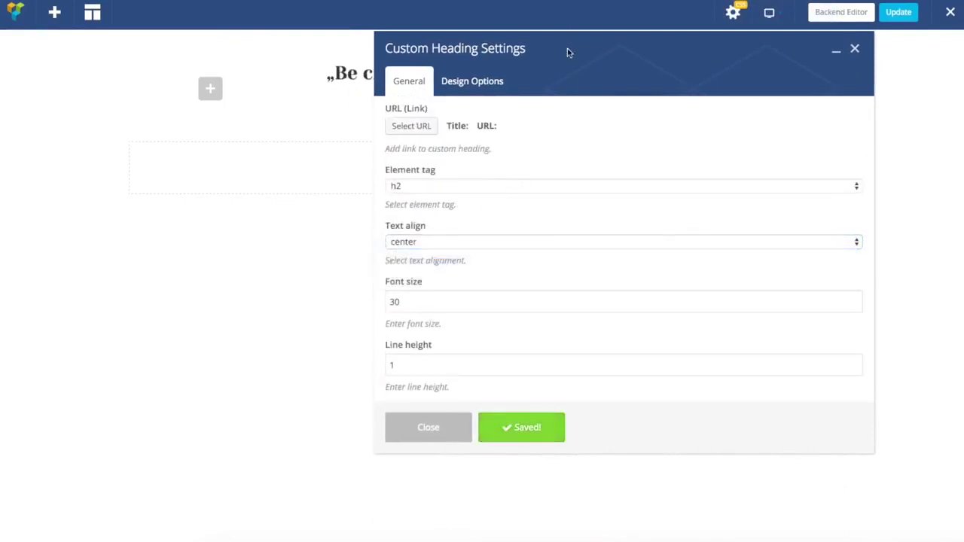
pyautogui.moveTo(565, 52); pyautogui.dragTo(623, 52)
pyautogui.click(483, 452)
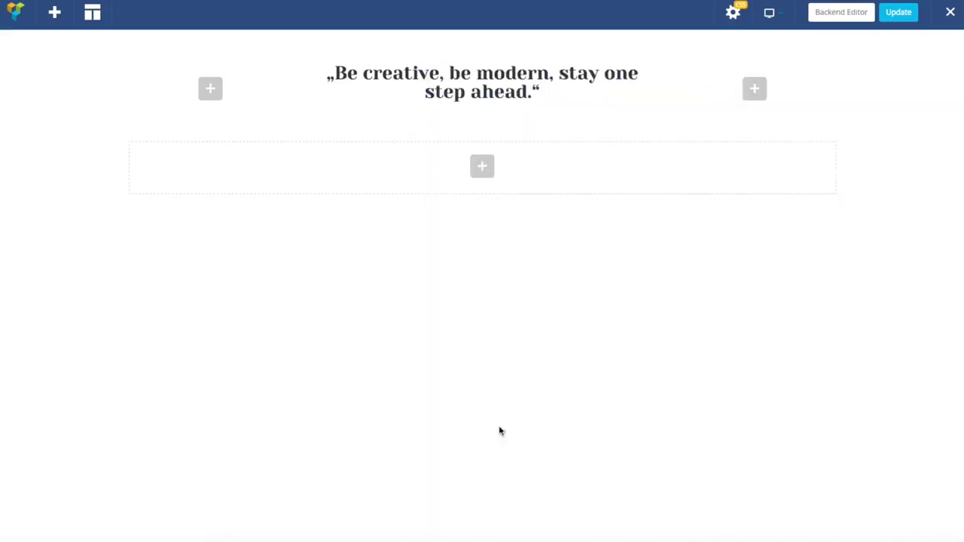
# Add a Text Block under the heading with the pasted information technology paragraph, centred, and save.
pyautogui.click(482, 114)
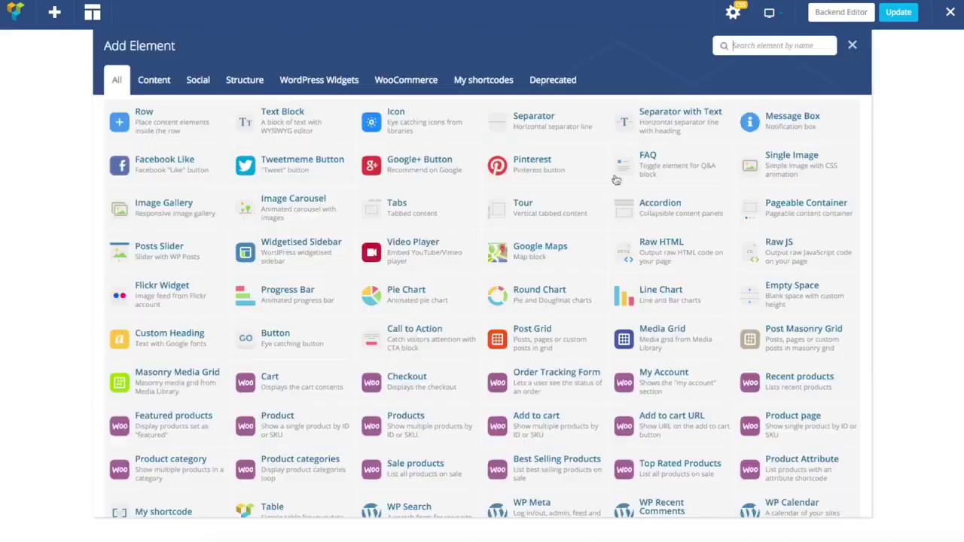
pyautogui.click(282, 132)
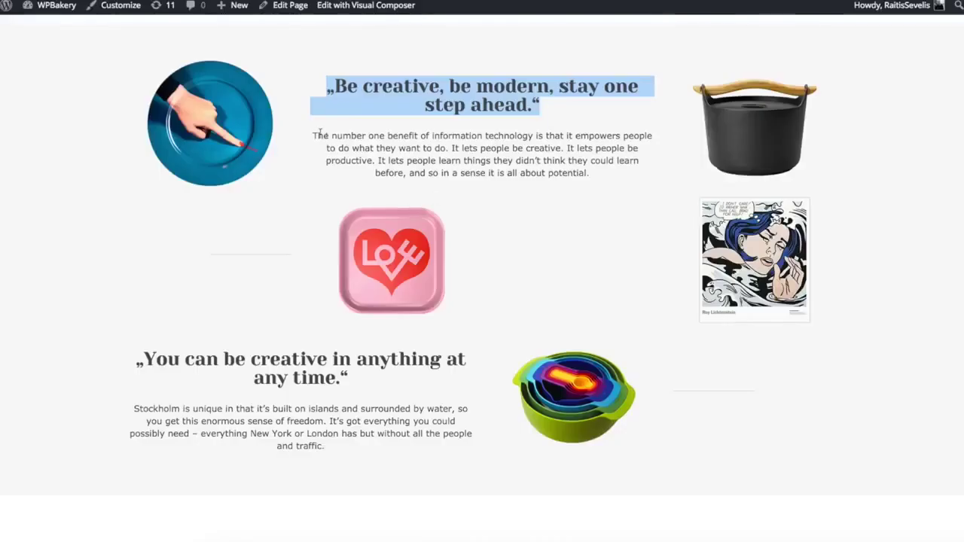
pyautogui.moveTo(311, 138); pyautogui.dragTo(592, 169)
pyautogui.hotkey('ctrl', 'c')
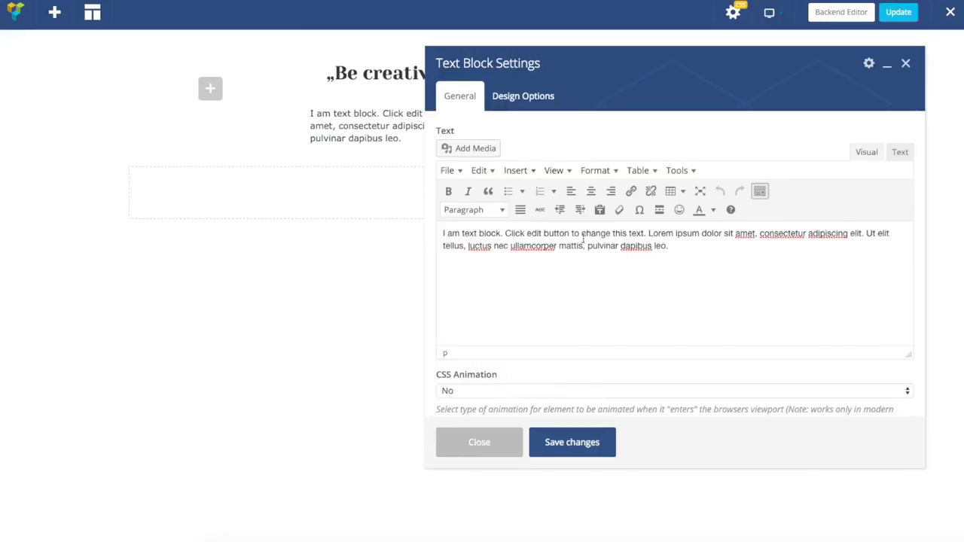
pyautogui.hotkey('ctrl', 'a')
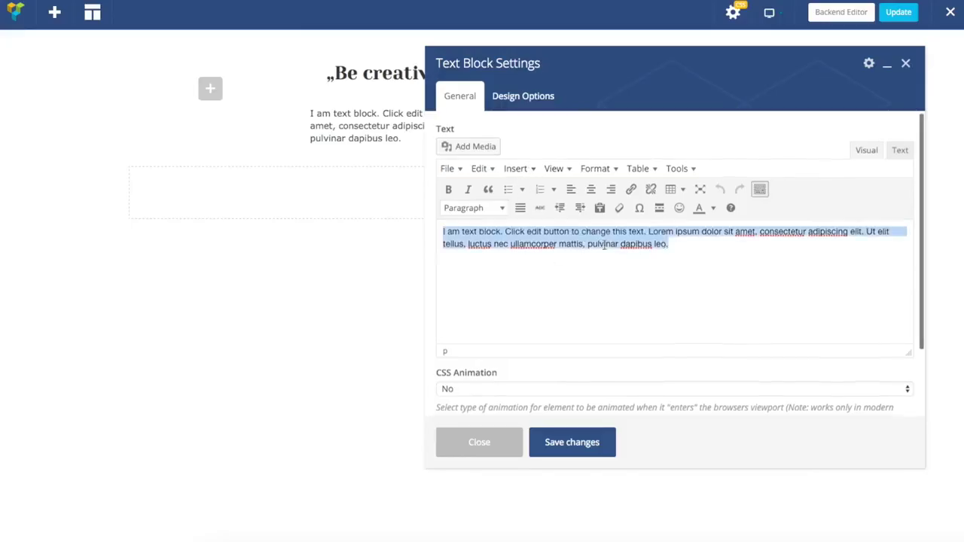
pyautogui.hotkey('ctrl', 'v')
pyautogui.hotkey('ctrl', 'a')
pyautogui.click(590, 189)
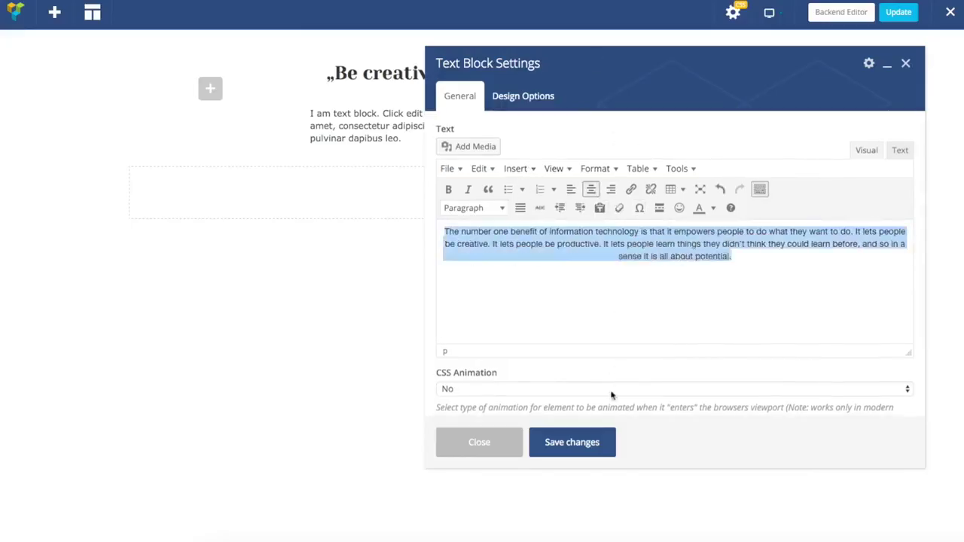
pyautogui.click(578, 452)
pyautogui.click(494, 452)
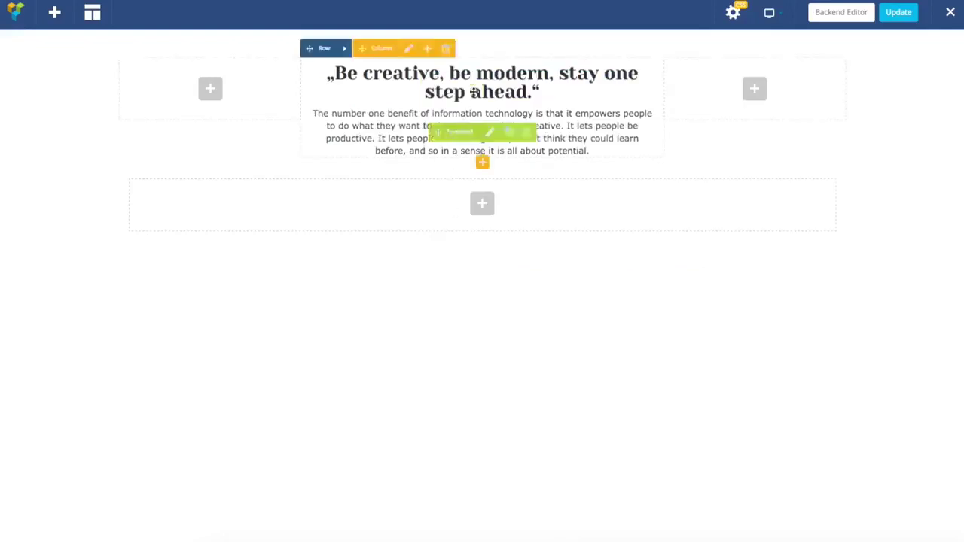
# Add a Single Image element to the left column with image size set to full.
pyautogui.click(210, 89)
pyautogui.write('sing')
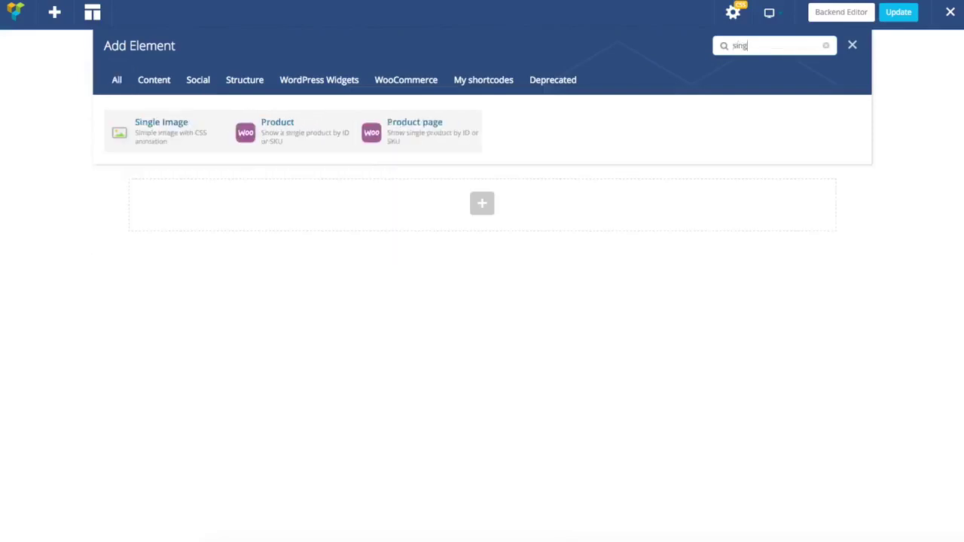
pyautogui.click(166, 124)
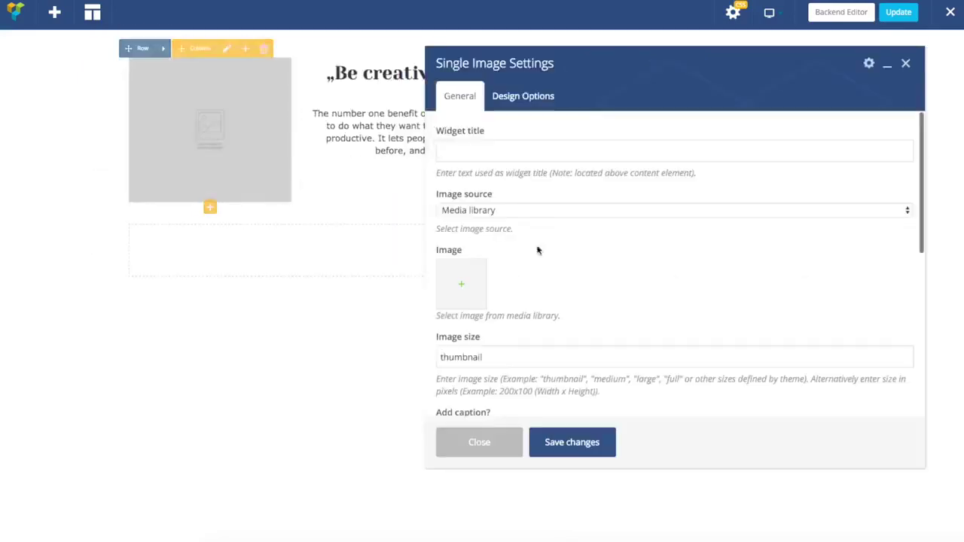
pyautogui.doubleClick(503, 360)
pyautogui.write('full')
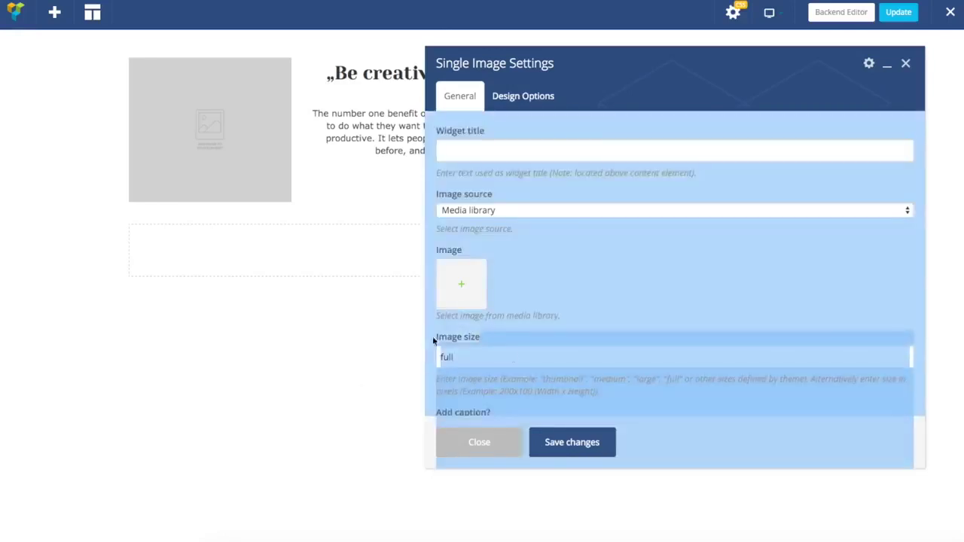
# Choose the blue plate picture 01.png from the media library as the image.
pyautogui.click(467, 283)
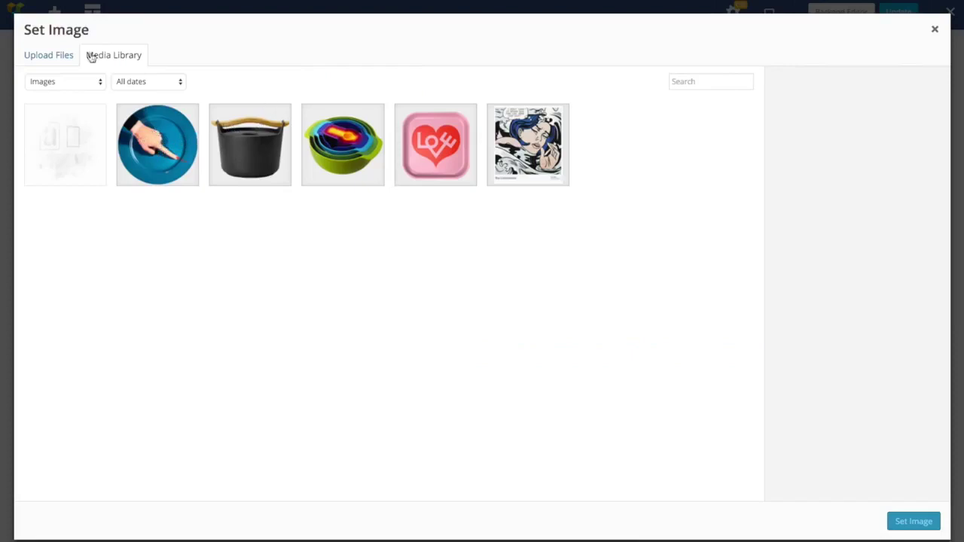
pyautogui.click(51, 56)
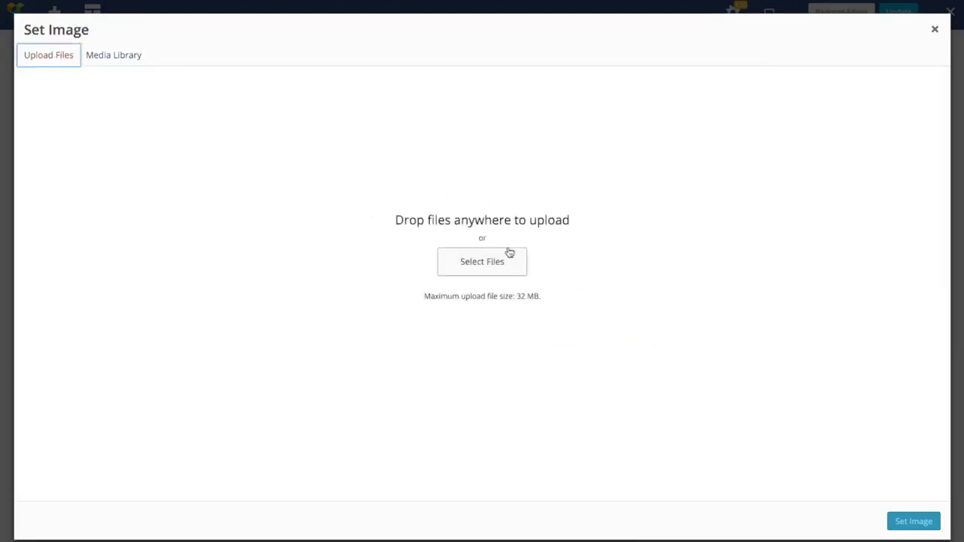
pyautogui.click(121, 57)
pyautogui.click(152, 137)
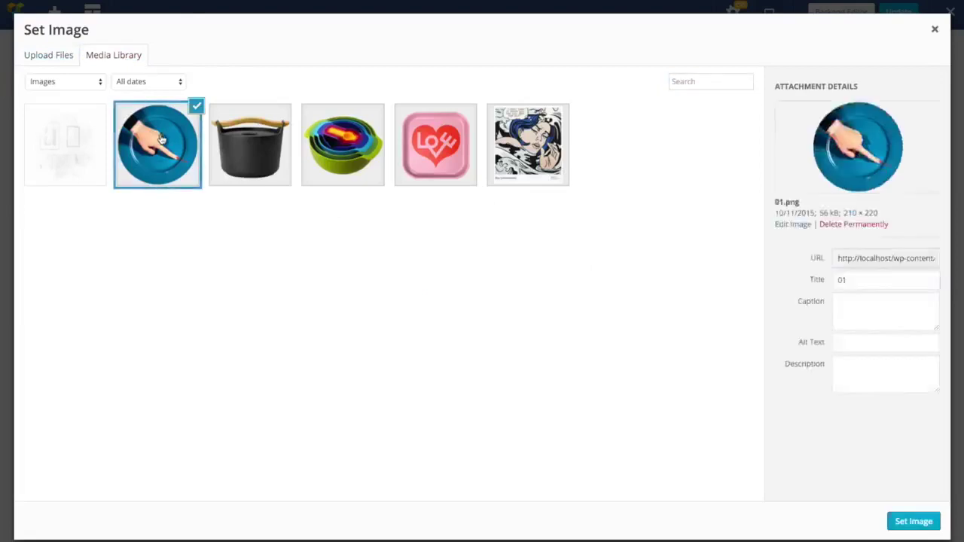
pyautogui.click(913, 522)
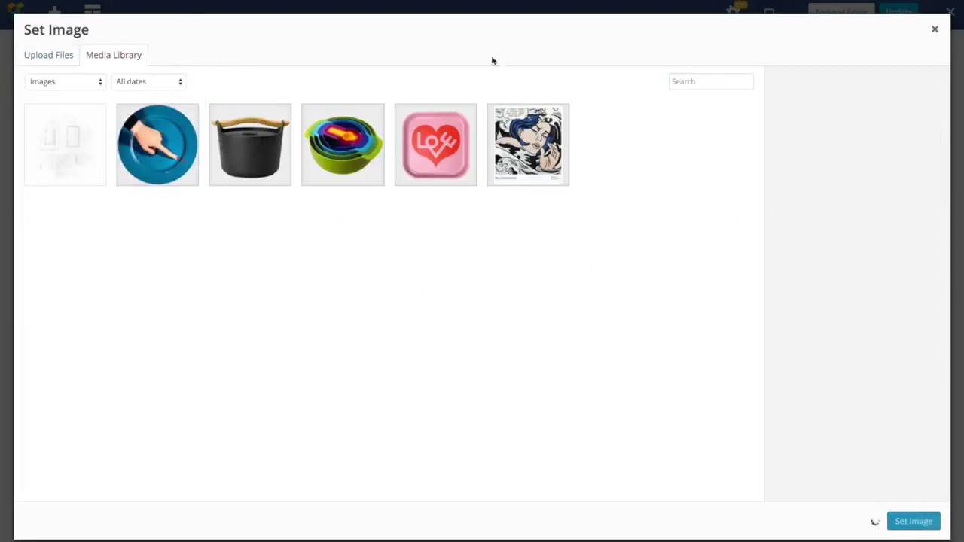
# Set the image alignment to Center, save and close the settings.
pyautogui.scroll(-3, 613, 286)
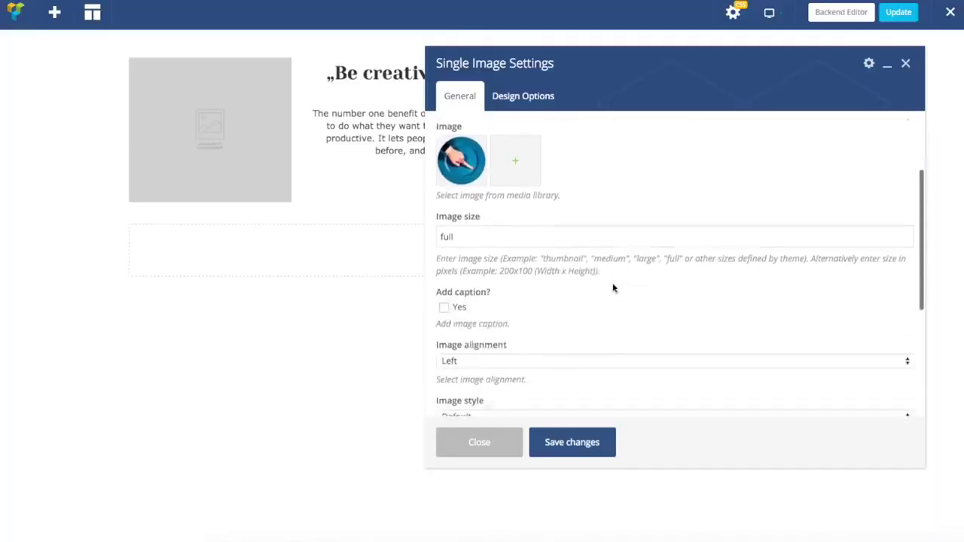
pyautogui.scroll(-2, 527, 309)
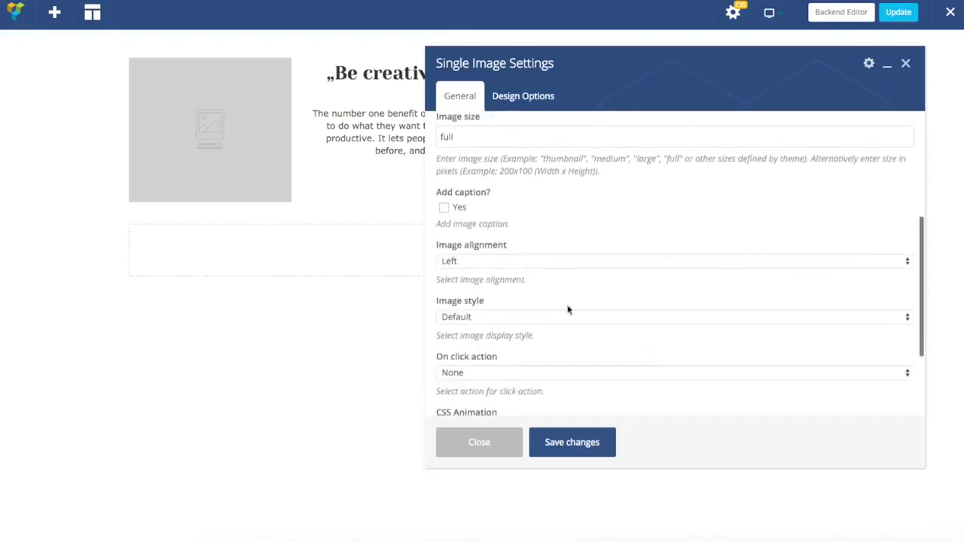
pyautogui.click(565, 261)
pyautogui.press('Return')
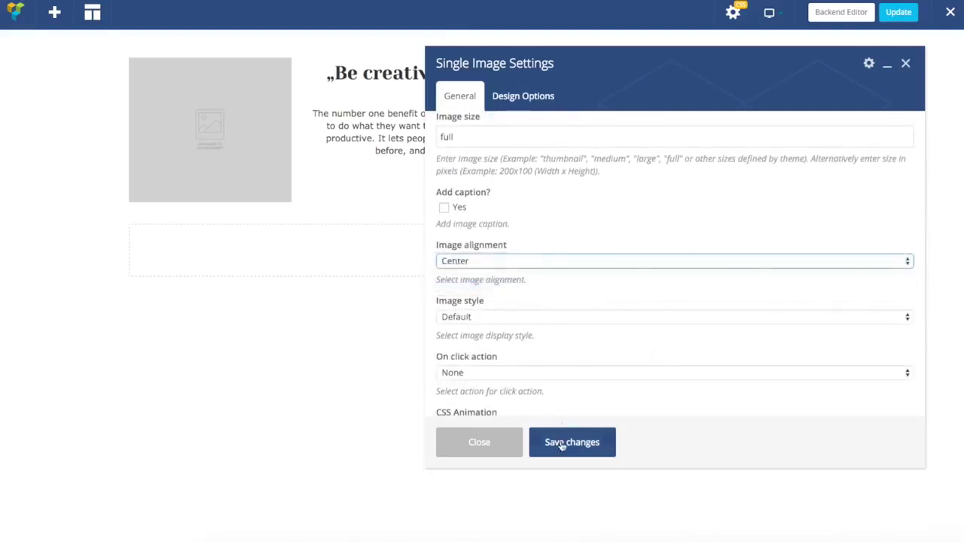
pyautogui.click(563, 444)
pyautogui.click(476, 449)
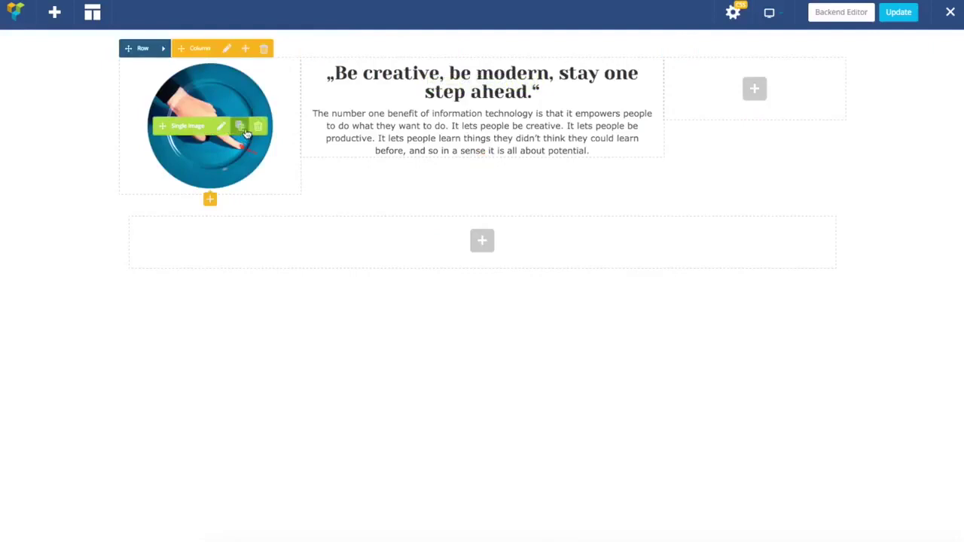
# Clone the plate image into the right column and swap its picture for the black pot 02.png.
pyautogui.click(245, 132)
pyautogui.moveTo(187, 284)
pyautogui.mouseDown()
pyautogui.moveTo(810, 93)
pyautogui.moveTo(769, 90)
pyautogui.mouseUp()
pyautogui.click(765, 129)
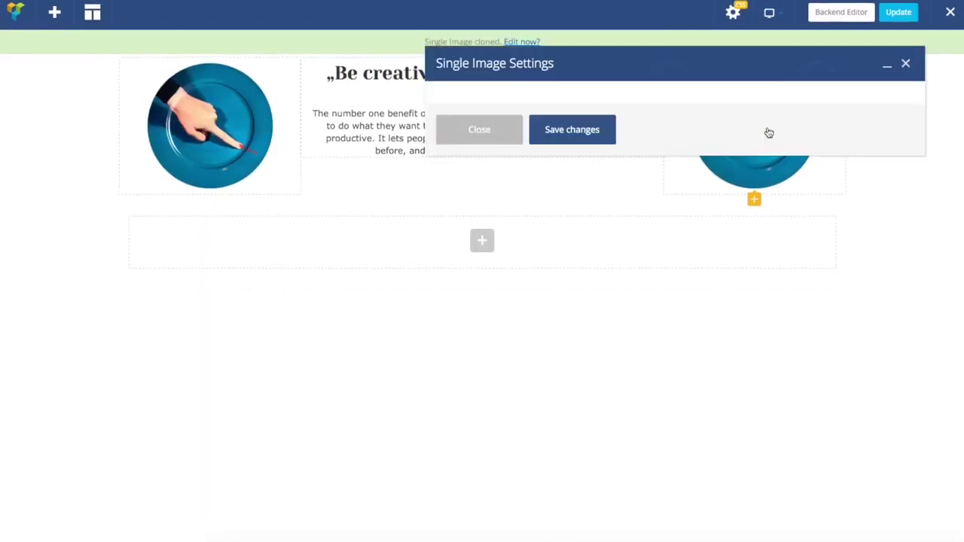
pyautogui.scroll(-2, 585, 357)
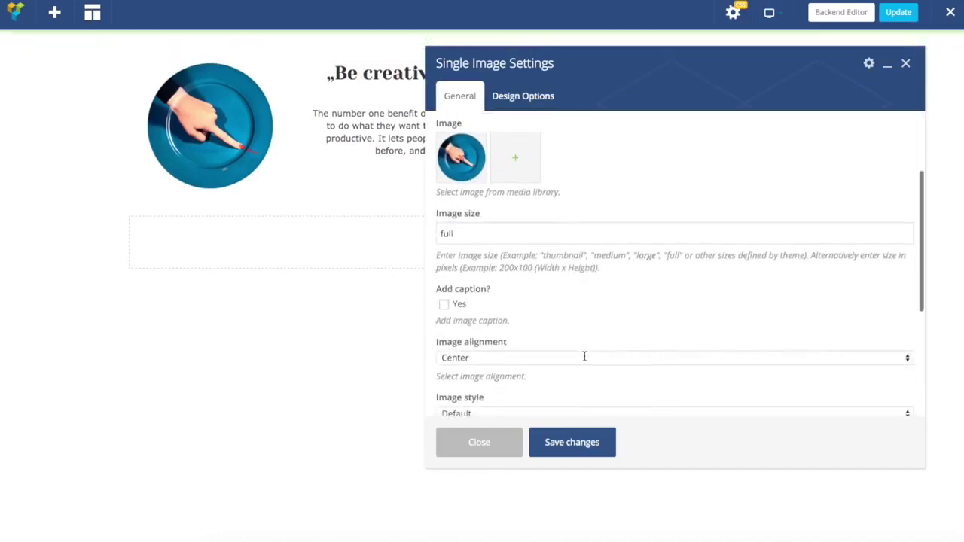
pyautogui.scroll(2, 537, 261)
pyautogui.click(519, 281)
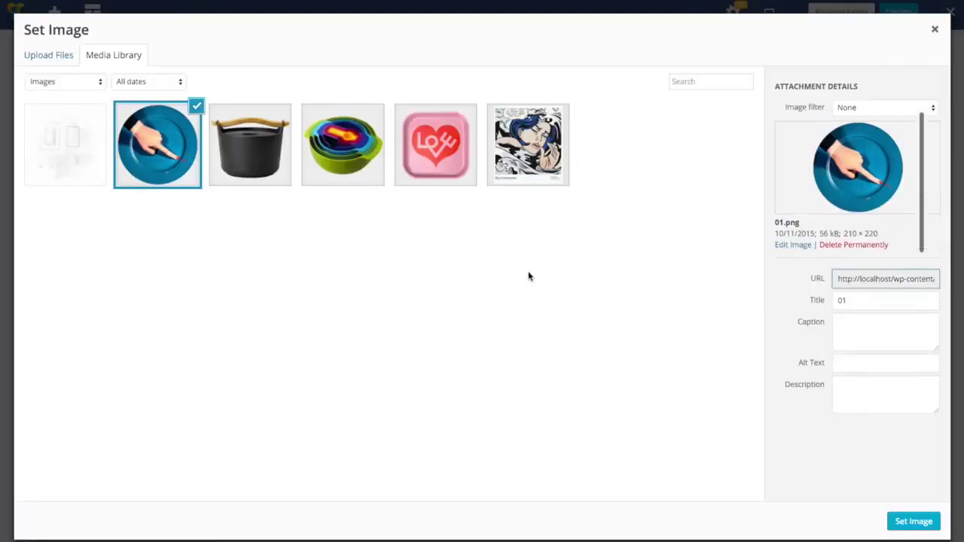
pyautogui.click(235, 142)
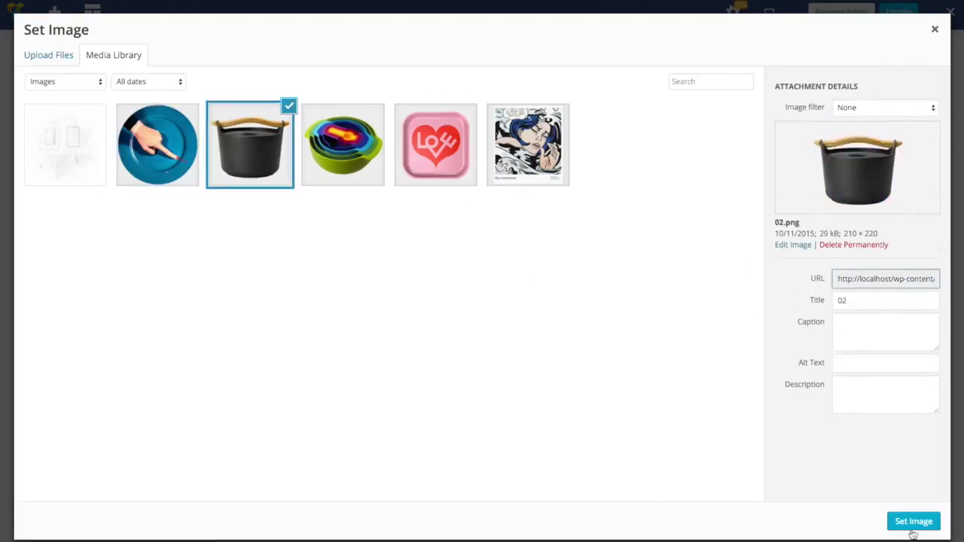
pyautogui.click(922, 521)
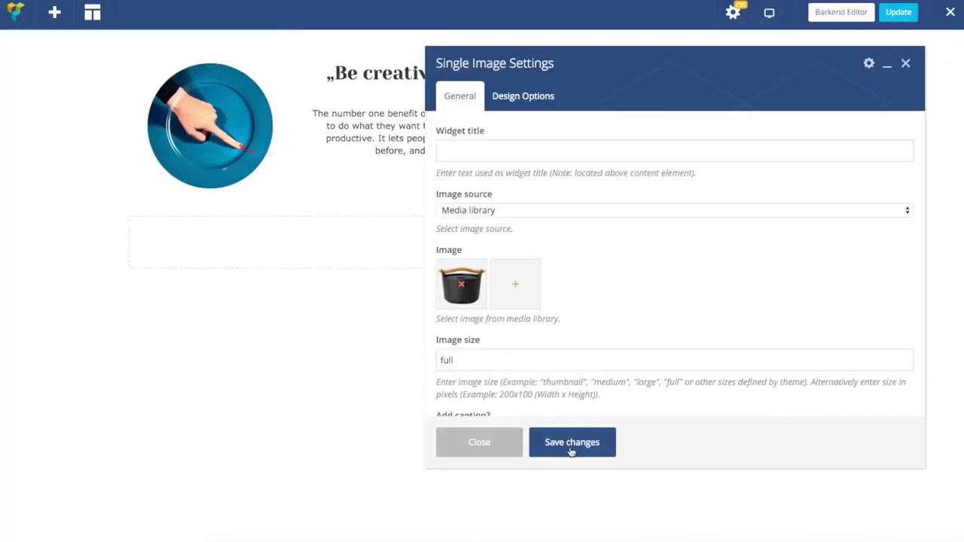
pyautogui.click(572, 445)
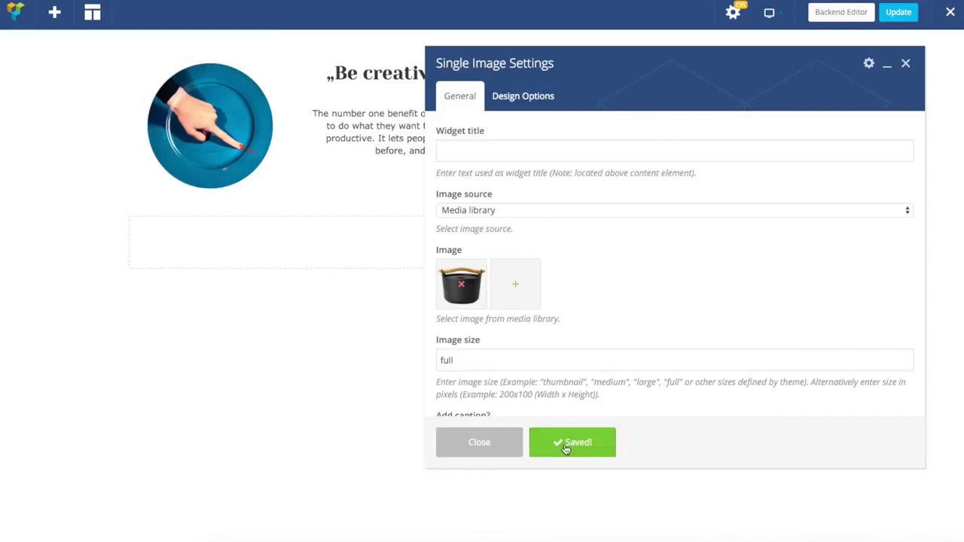
pyautogui.click(498, 455)
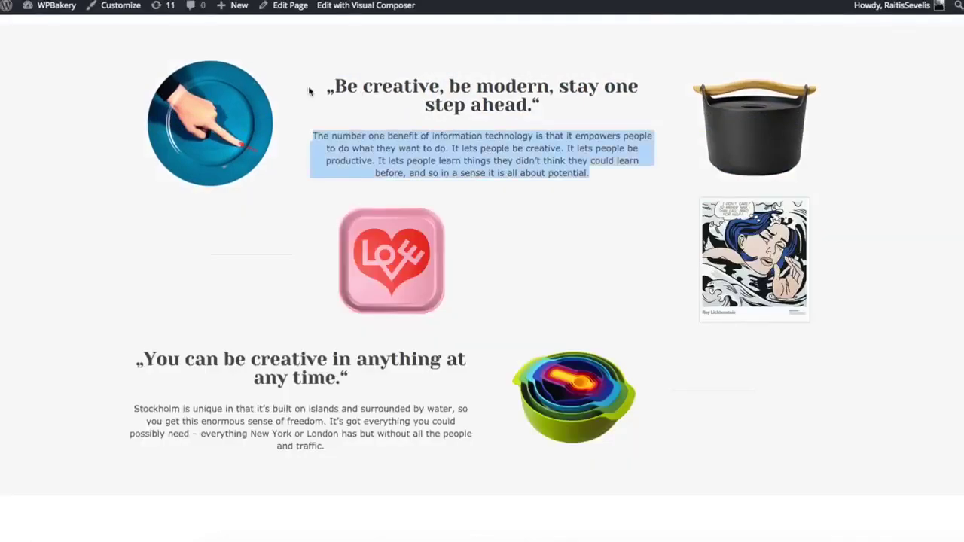
# Set the quote heading's Design Options padding to 25 top and 15 bottom, then save.
pyautogui.click(363, 93)
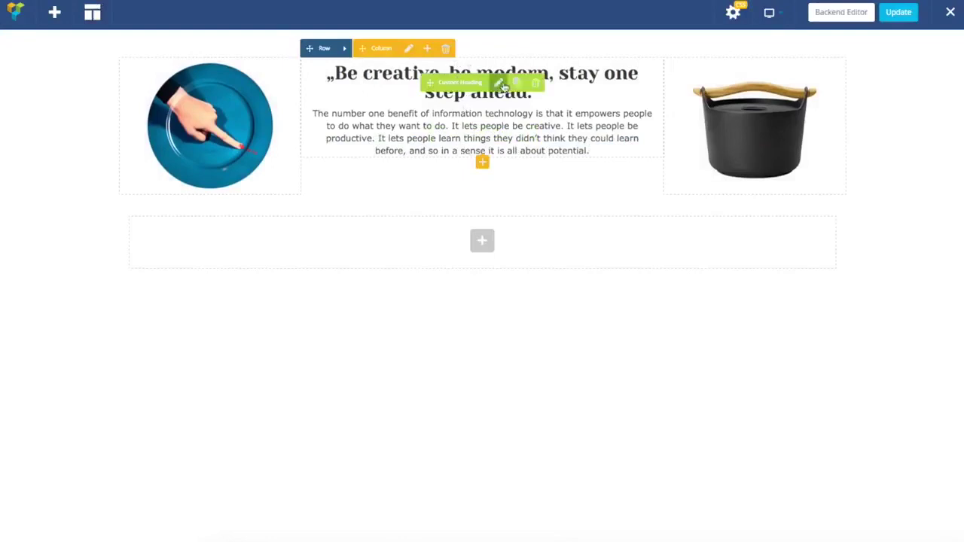
pyautogui.click(499, 82)
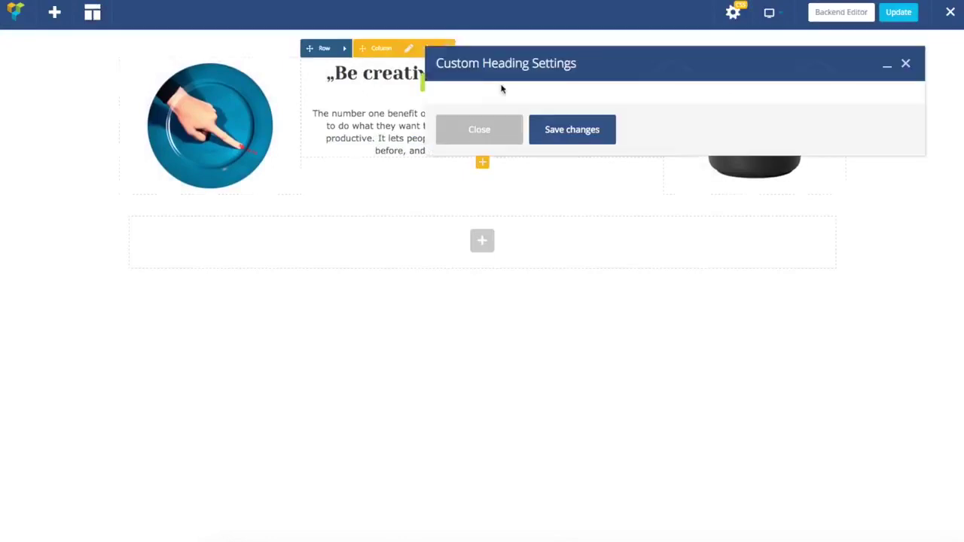
pyautogui.moveTo(586, 71); pyautogui.dragTo(515, 160)
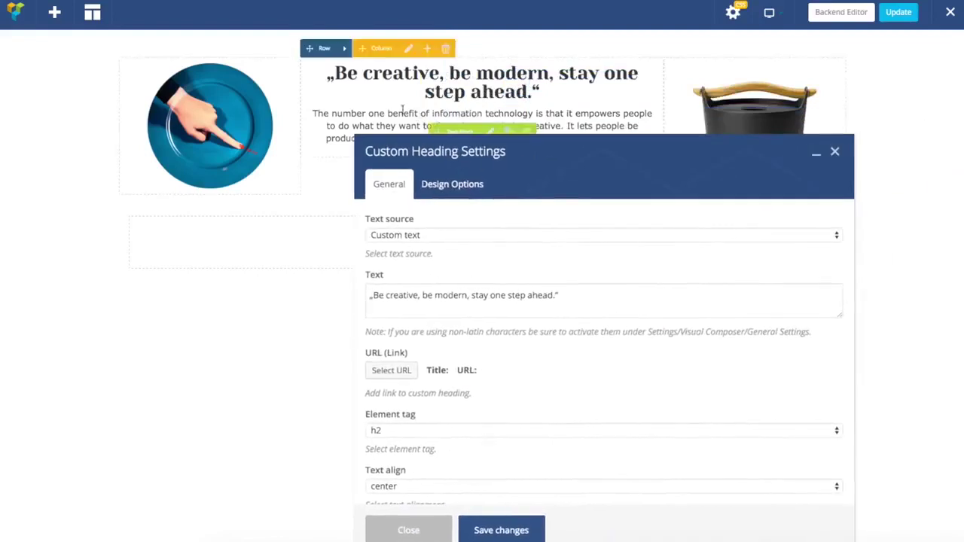
pyautogui.click(445, 188)
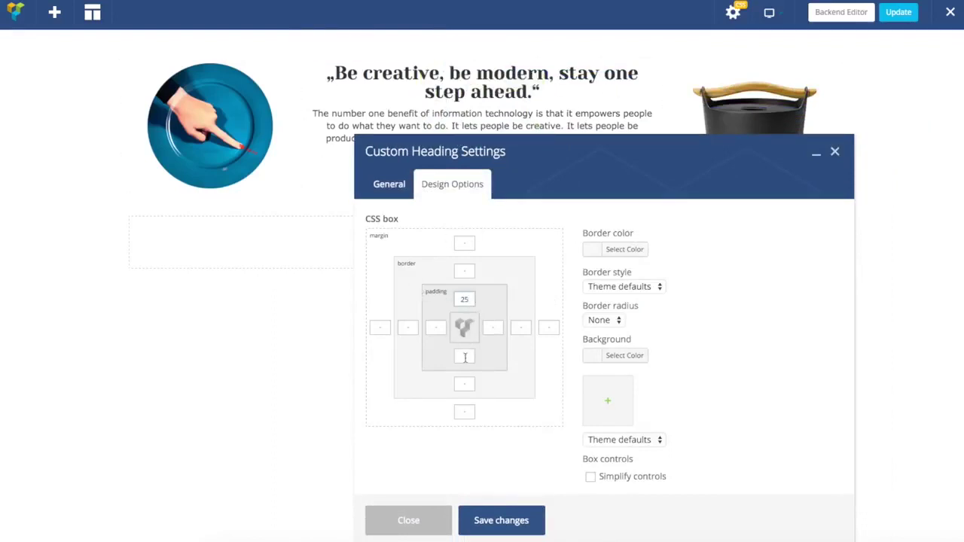
pyautogui.write('15')
pyautogui.click(503, 525)
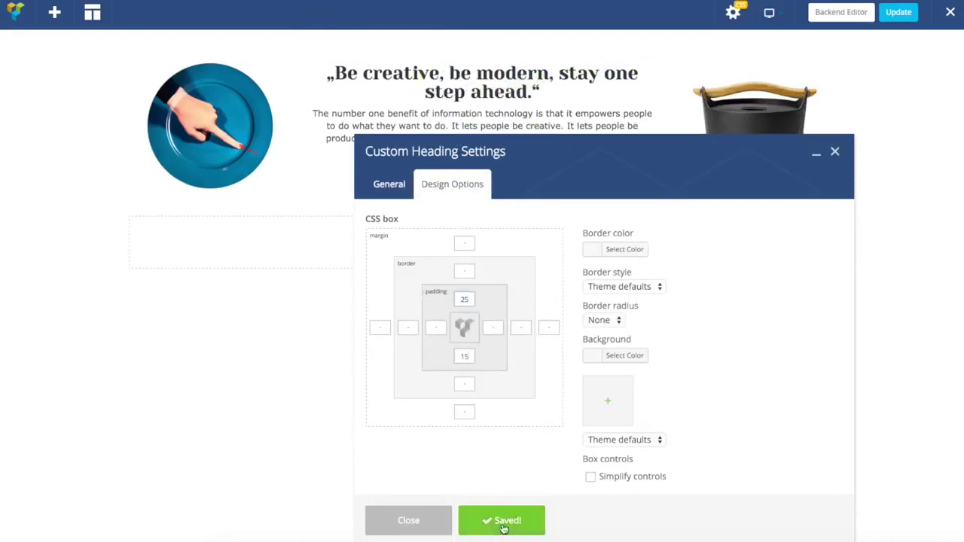
pyautogui.moveTo(571, 156); pyautogui.dragTo(604, 56)
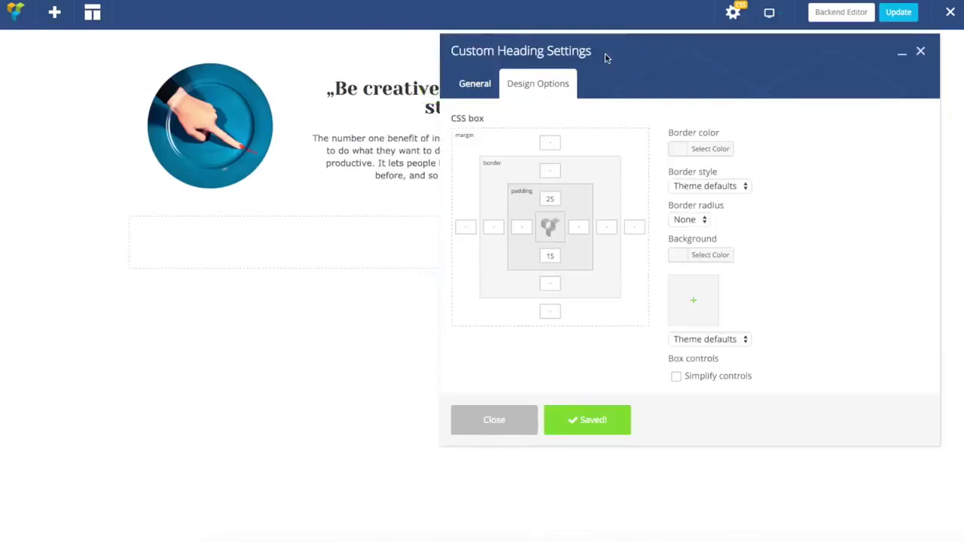
pyautogui.click(518, 420)
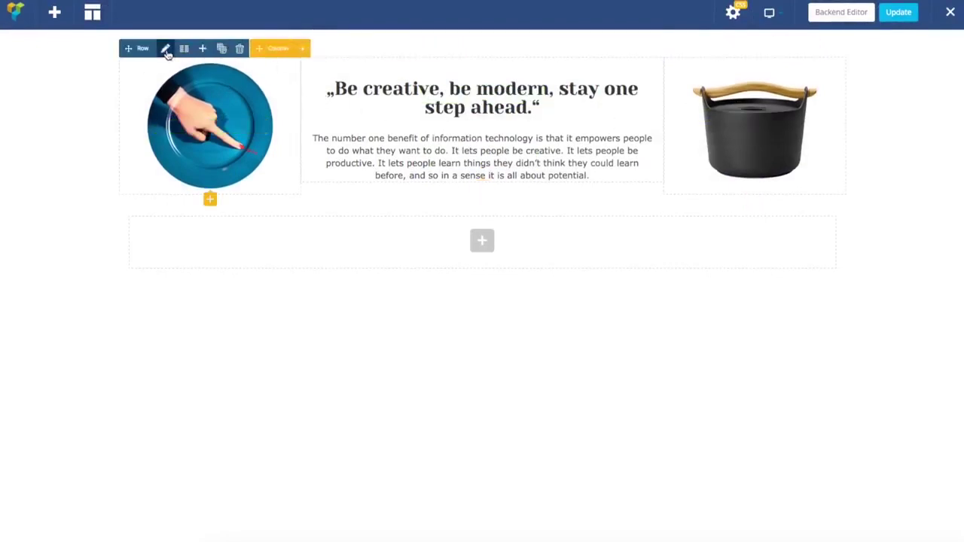
# Give the row a #f4f4f4 background and set Row stretch to Stretch row, then save.
pyautogui.click(166, 50)
pyautogui.click(527, 79)
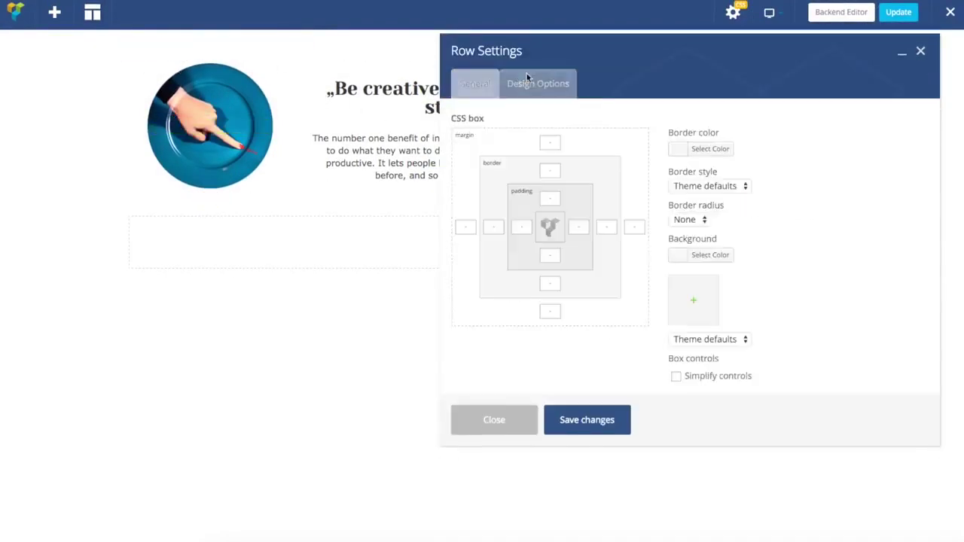
pyautogui.click(682, 257)
pyautogui.moveTo(671, 293); pyautogui.dragTo(645, 279)
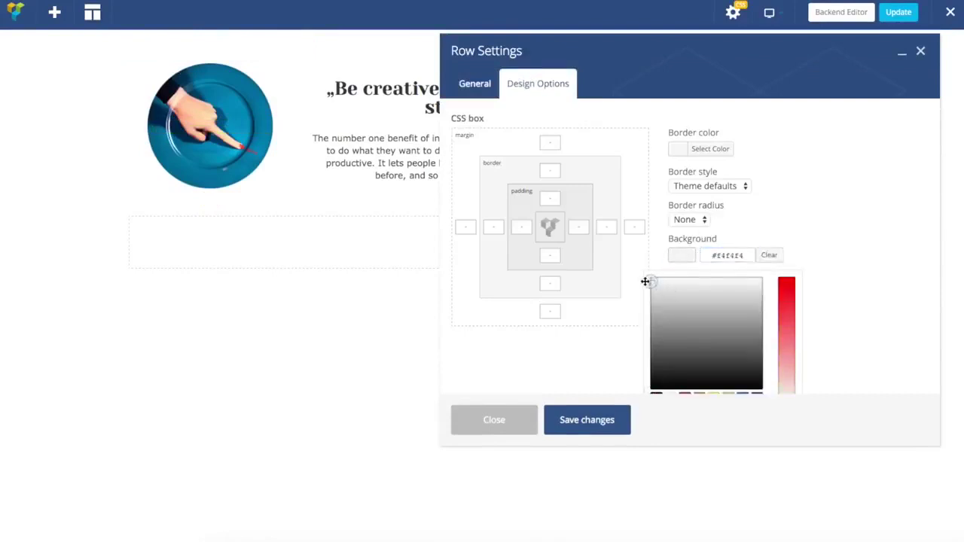
pyautogui.click(802, 215)
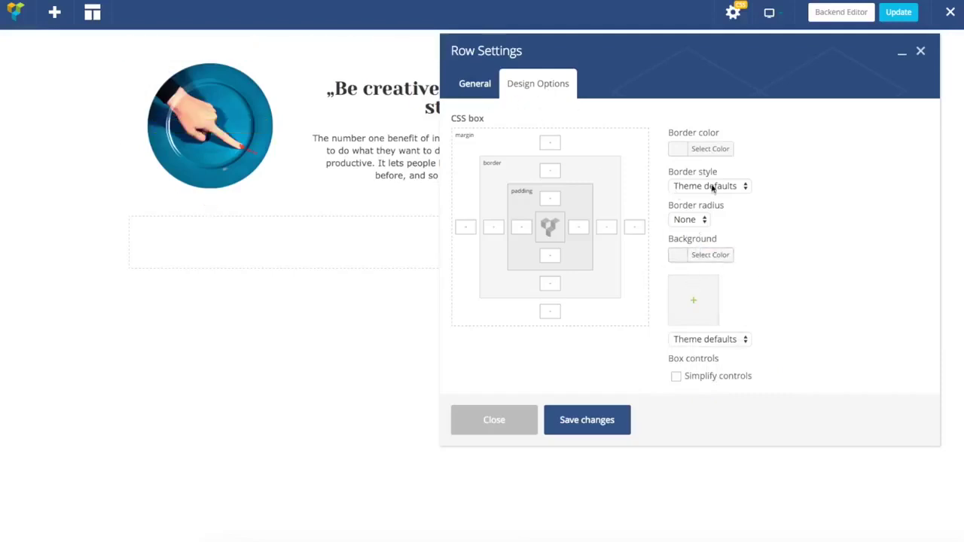
pyautogui.click(467, 84)
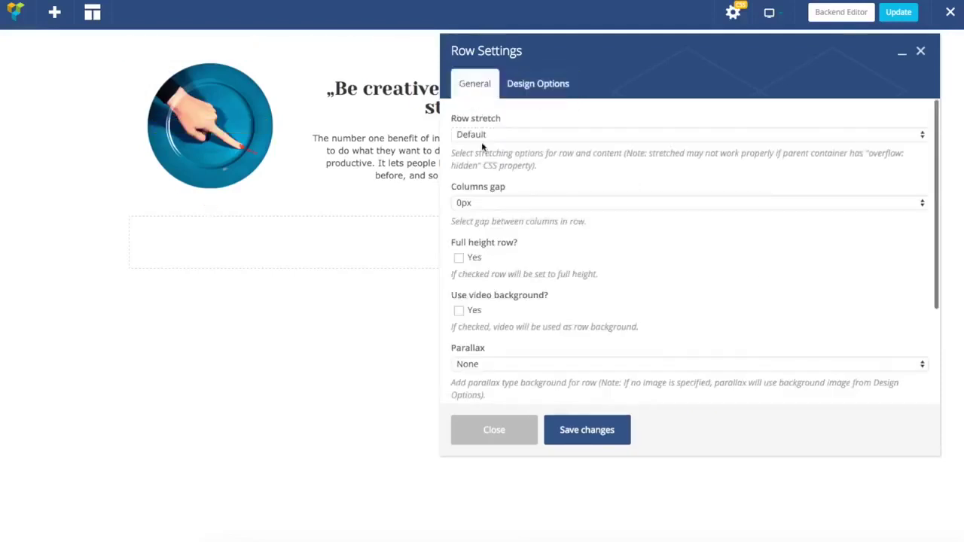
pyautogui.click(486, 135)
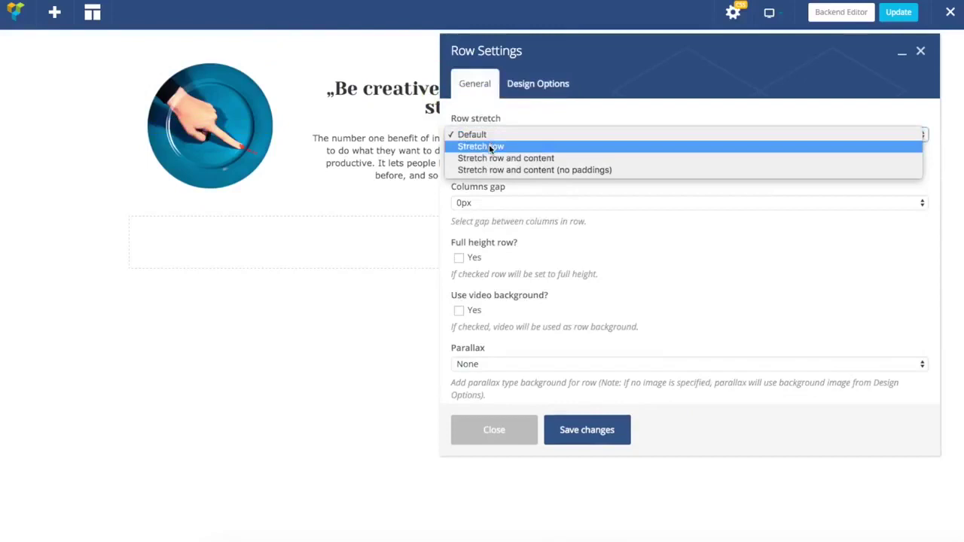
pyautogui.click(587, 428)
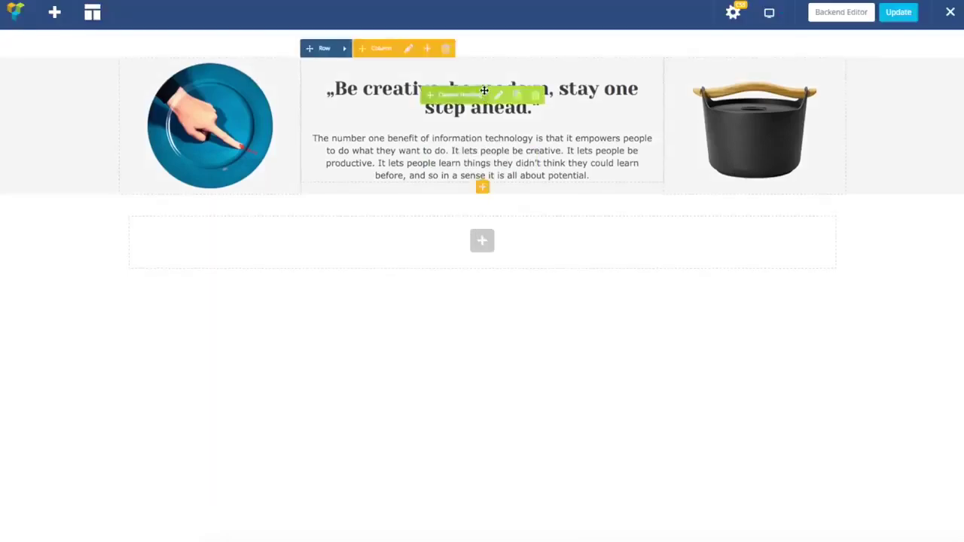
# Extend the custom row layout with four 1/4 columns, then 1/2 + 1/4 + 1/4, and update.
pyautogui.click(184, 48)
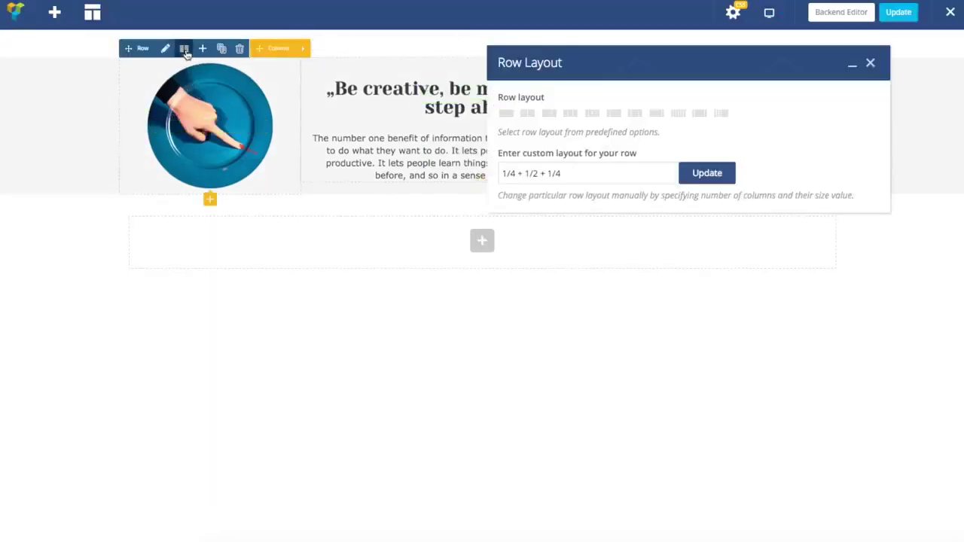
pyautogui.moveTo(500, 173); pyautogui.dragTo(566, 171)
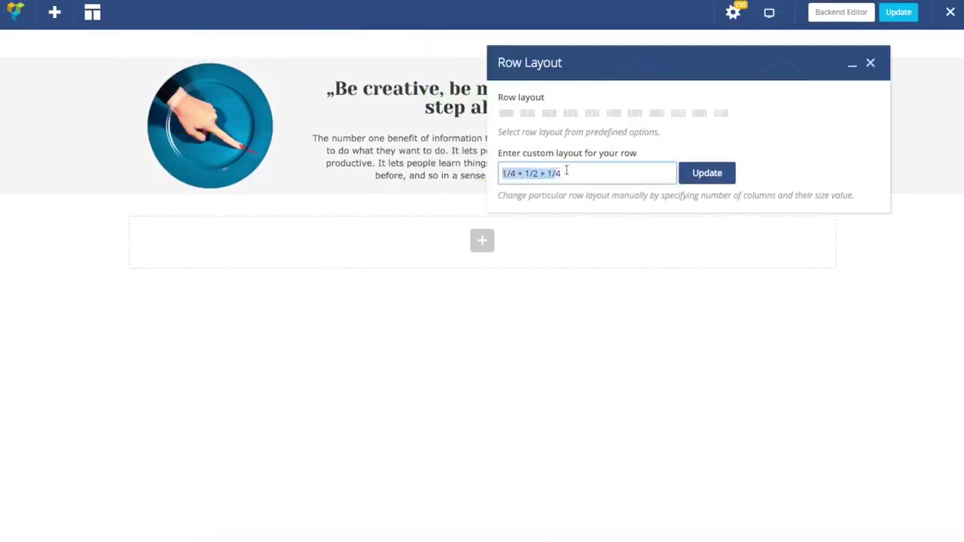
pyautogui.click(573, 172)
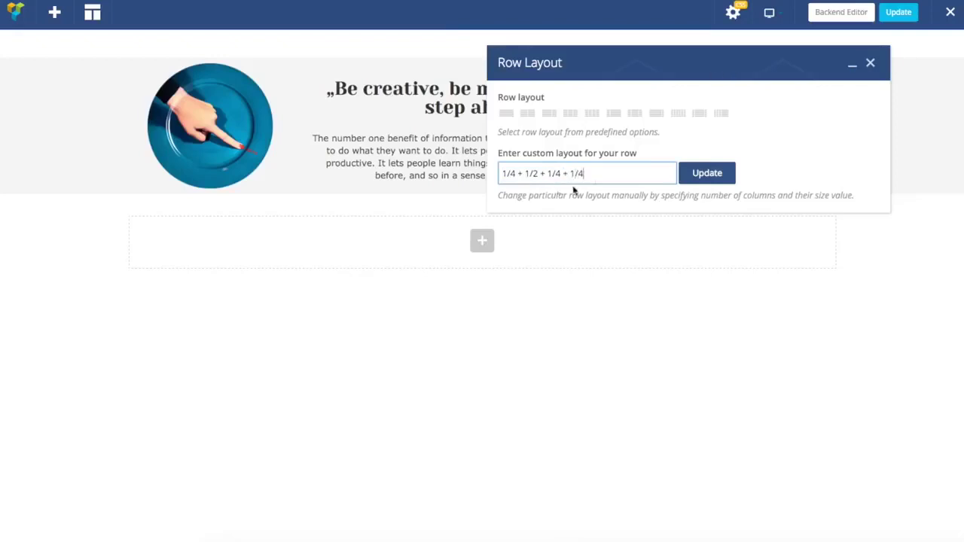
pyautogui.moveTo(589, 174); pyautogui.dragTo(563, 173)
pyautogui.hotkey('ctrl', 'c')
pyautogui.click(594, 174)
pyautogui.hotkey('ctrl', 'v')
pyautogui.hotkey('ctrl', 'v')
pyautogui.hotkey('ctrl', 'v')
pyautogui.write('+ 1/4')
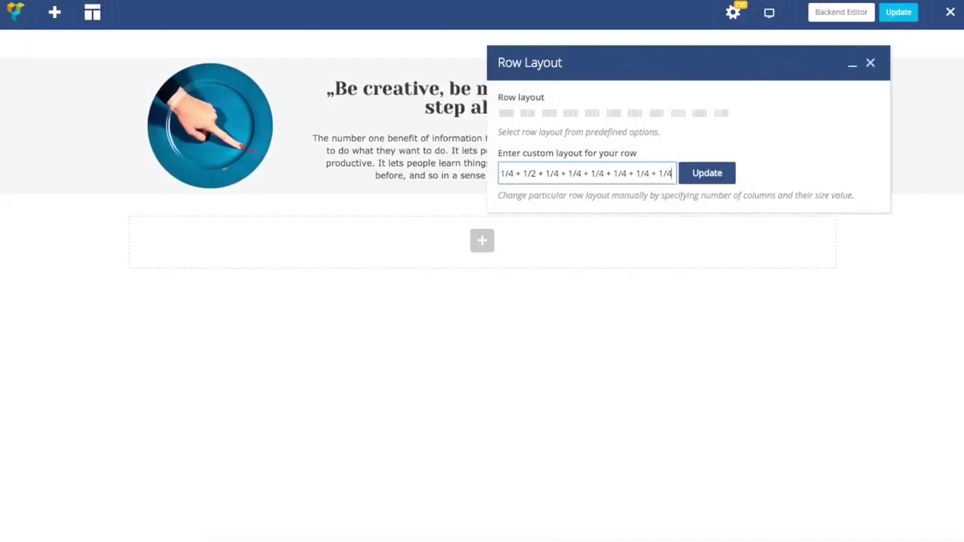
pyautogui.press('BackSpace')
pyautogui.write('2 + 1/4 + 1/4')
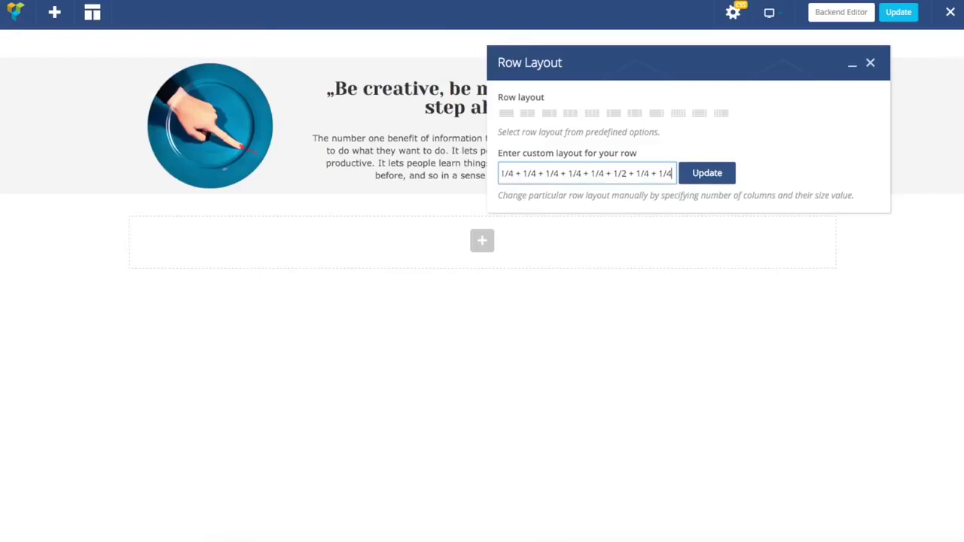
pyautogui.click(710, 177)
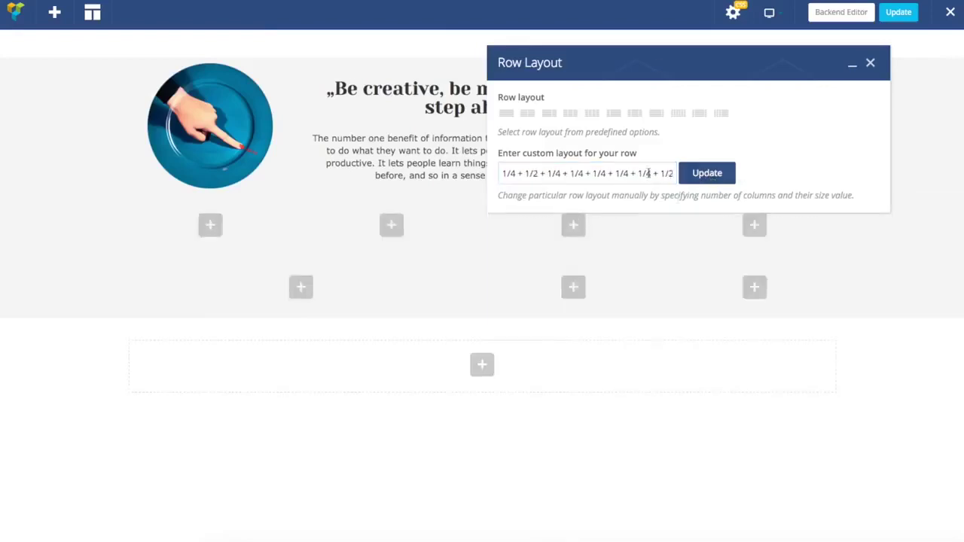
pyautogui.click(869, 62)
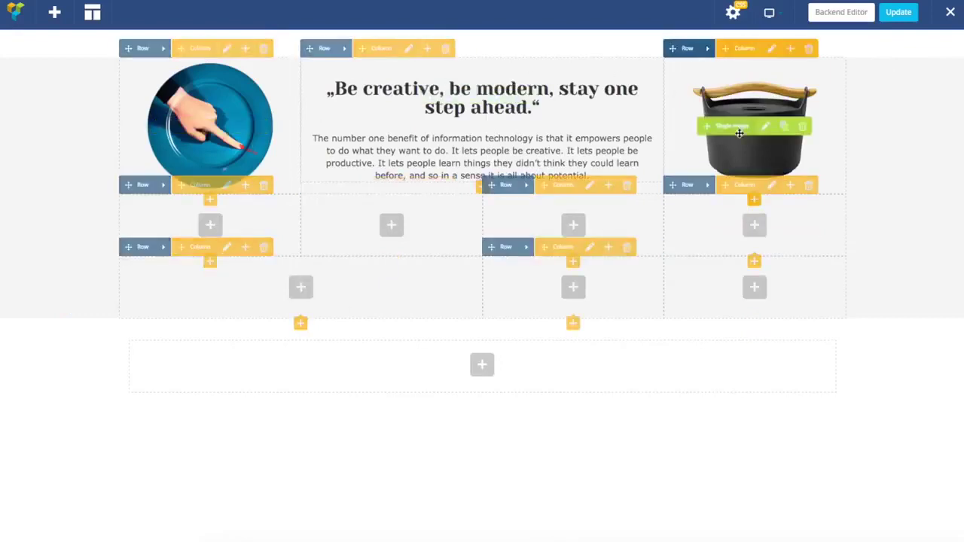
# Set the gray row's top and bottom padding to 50 in Design Options and save.
pyautogui.click(166, 49)
pyautogui.click(561, 84)
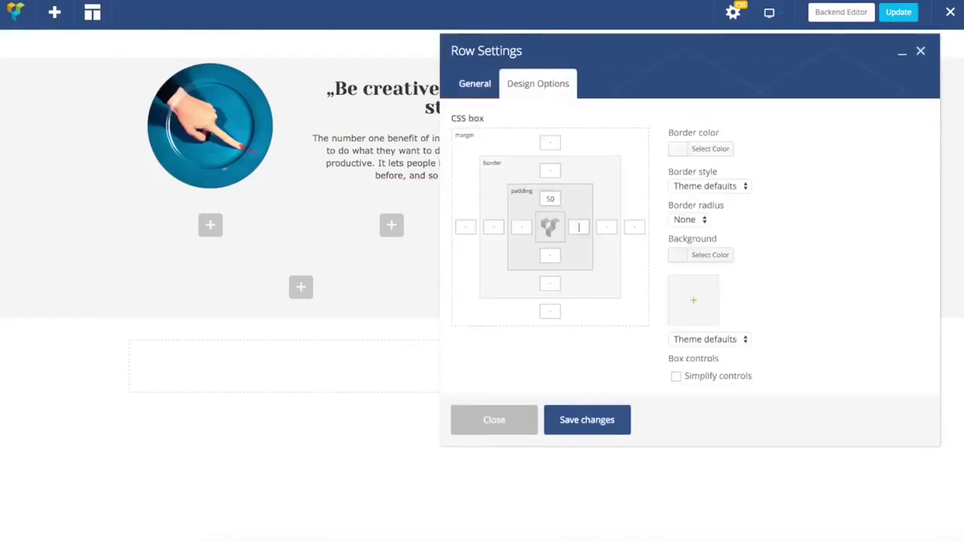
pyautogui.click(596, 422)
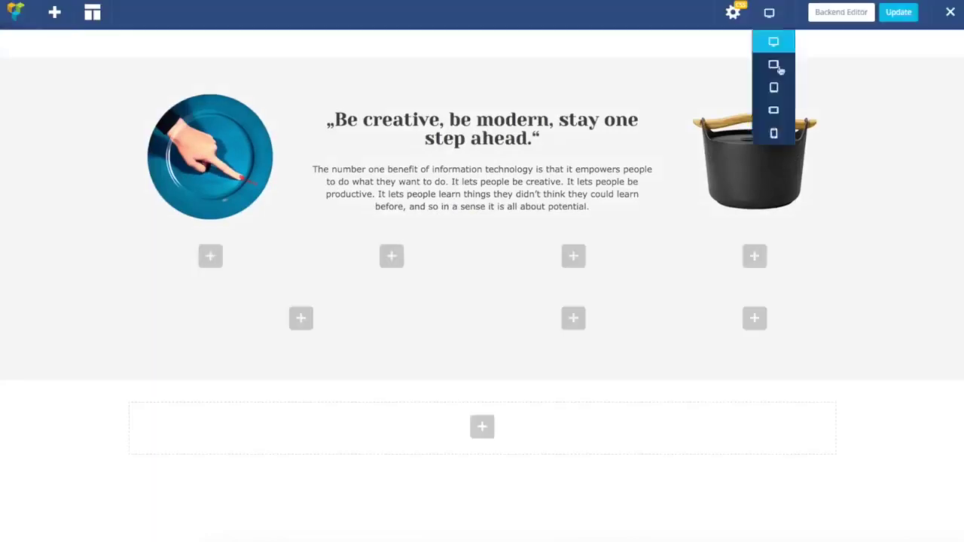
# Clone the black pot image three times into the new middle cell, the right column's second cell and the lower middle cell.
pyautogui.moveTo(768, 156)
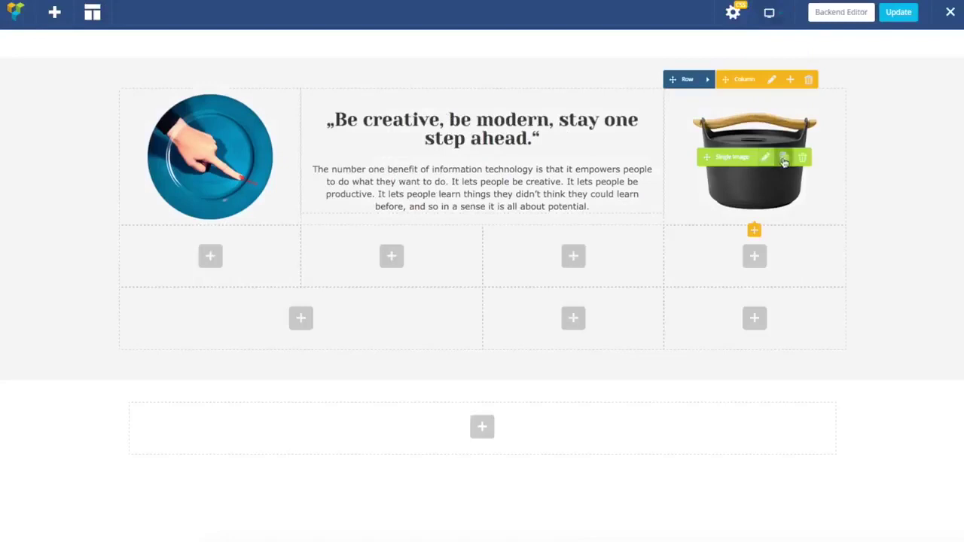
pyautogui.click(782, 158)
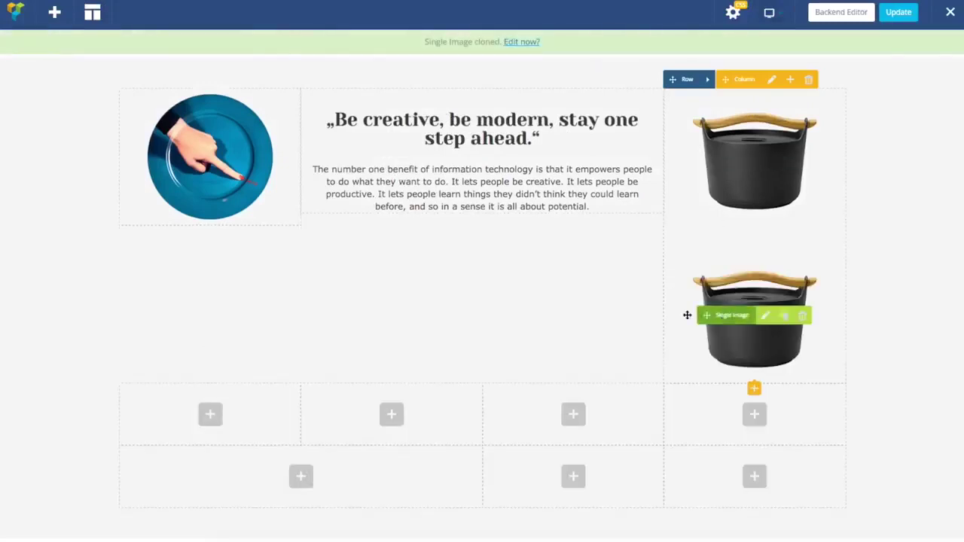
pyautogui.moveTo(686, 314)
pyautogui.mouseDown()
pyautogui.moveTo(336, 422)
pyautogui.moveTo(362, 270)
pyautogui.mouseUp()
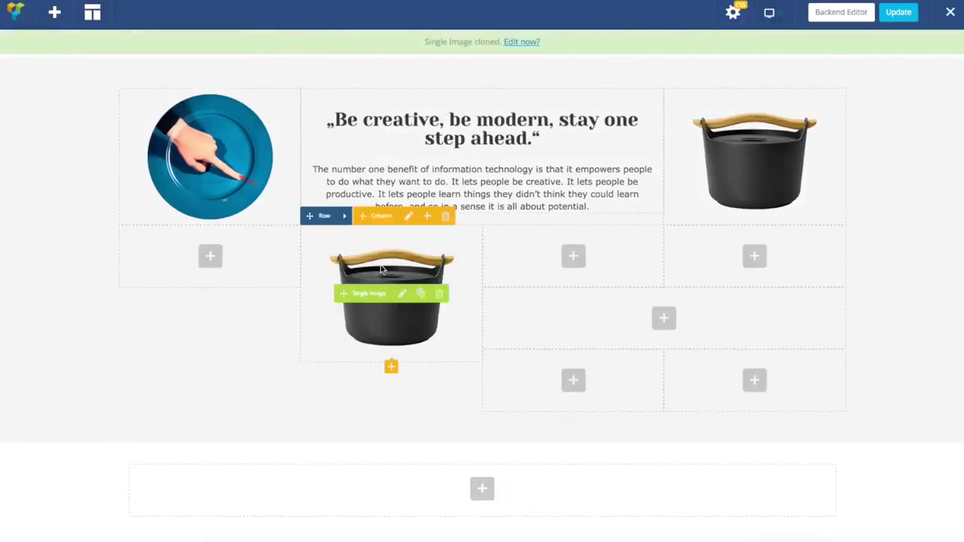
pyautogui.click(425, 295)
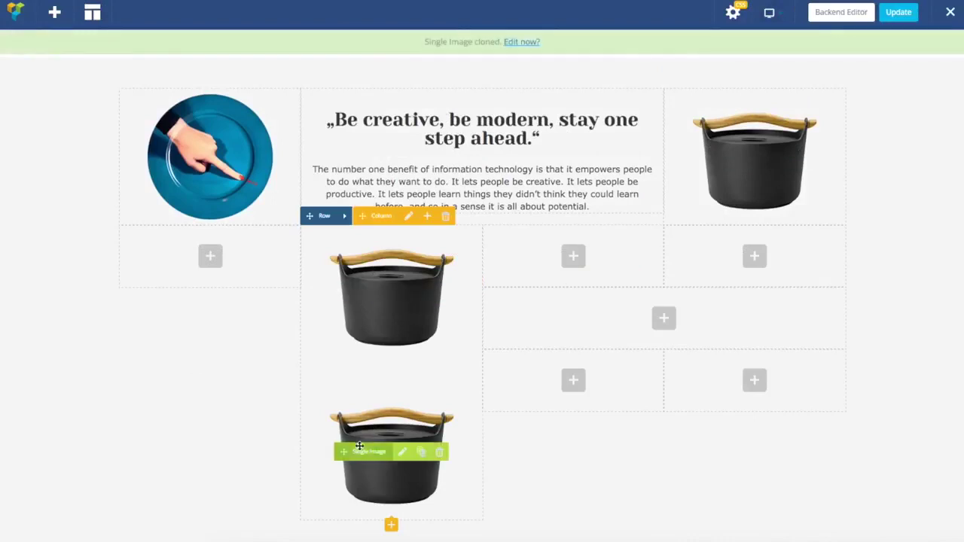
pyautogui.moveTo(344, 450); pyautogui.dragTo(708, 286)
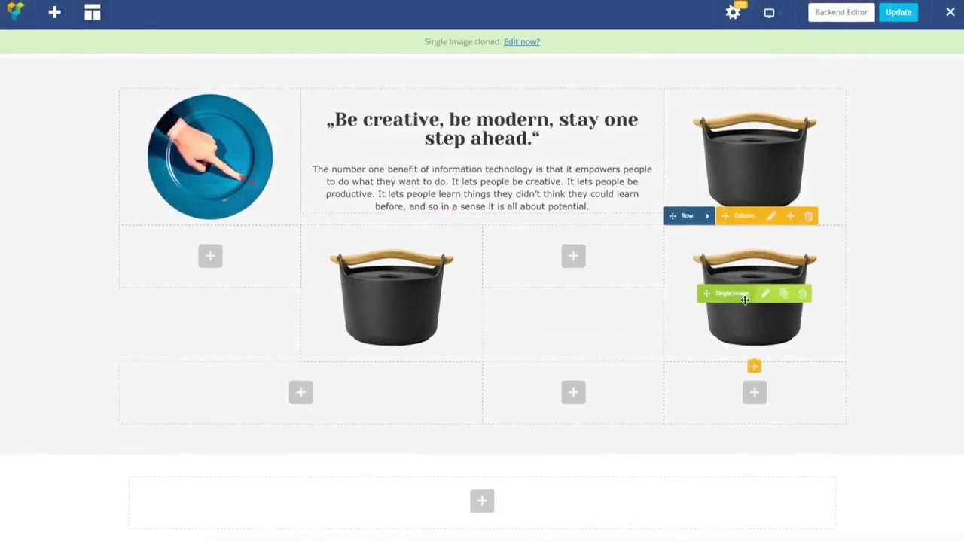
pyautogui.click(785, 295)
pyautogui.scroll(-2, 745, 316)
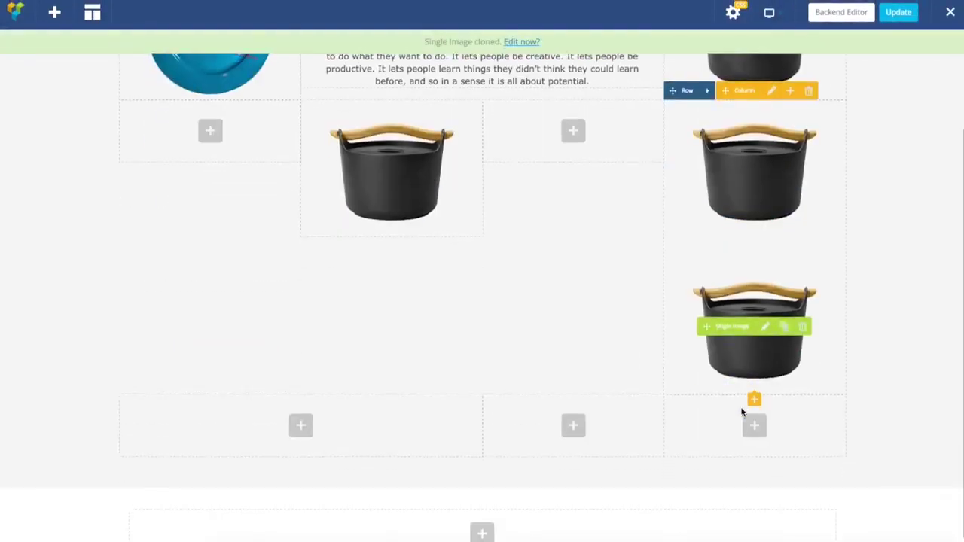
pyautogui.moveTo(726, 319); pyautogui.dragTo(557, 406)
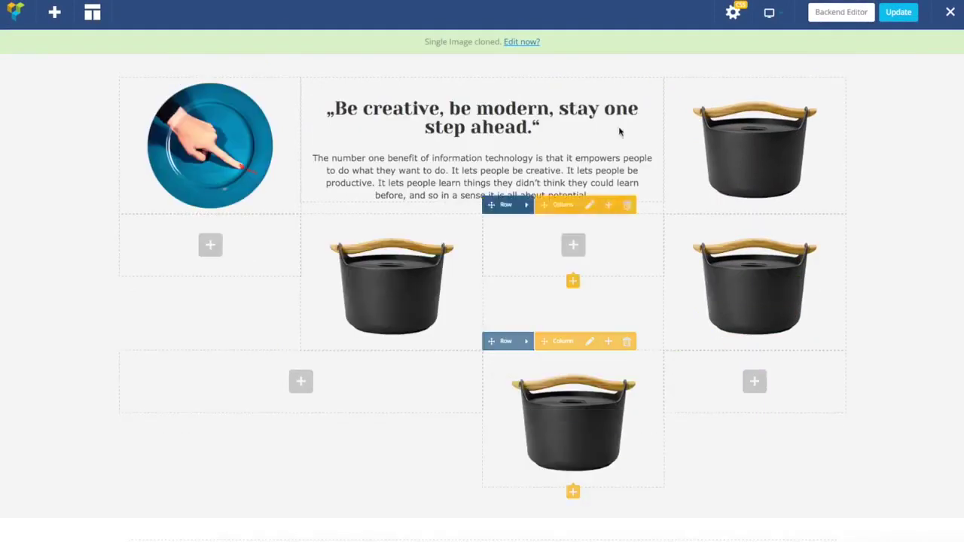
pyautogui.click(402, 281)
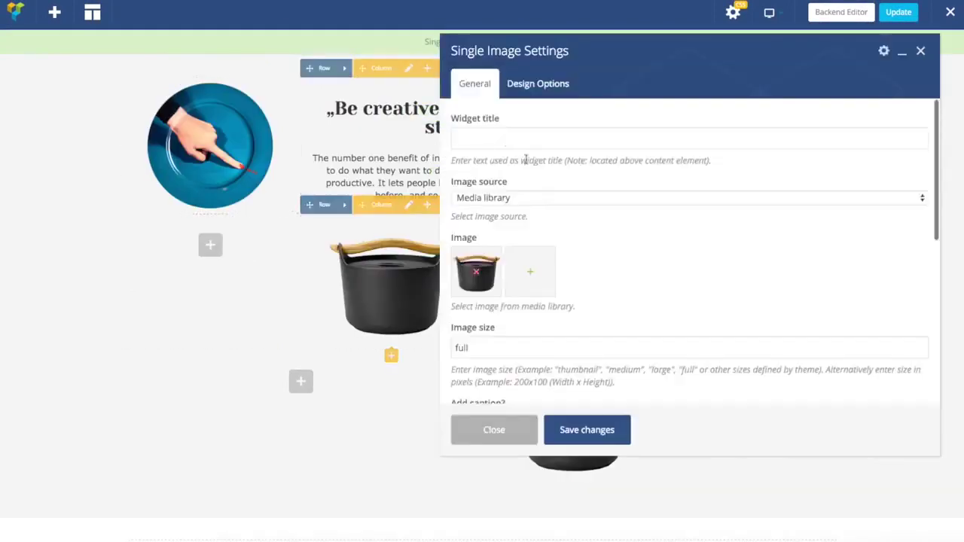
# Swap the middle pot copy's image for the Love heart picture.
pyautogui.click(528, 263)
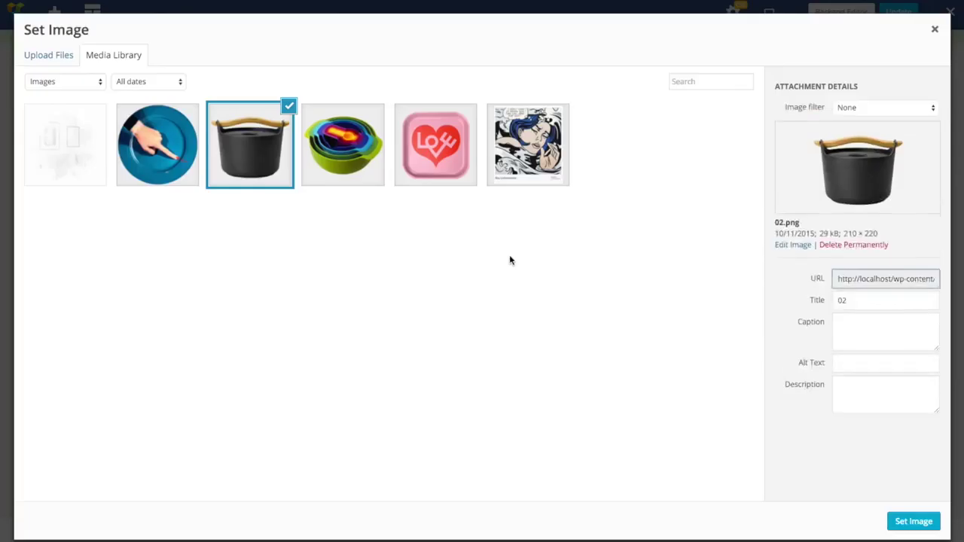
pyautogui.click(423, 144)
pyautogui.click(913, 521)
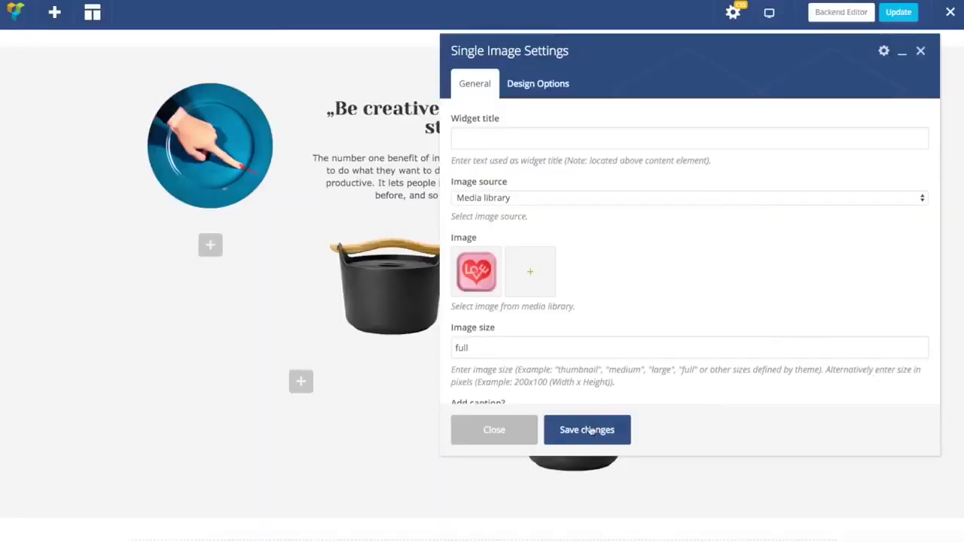
pyautogui.click(591, 431)
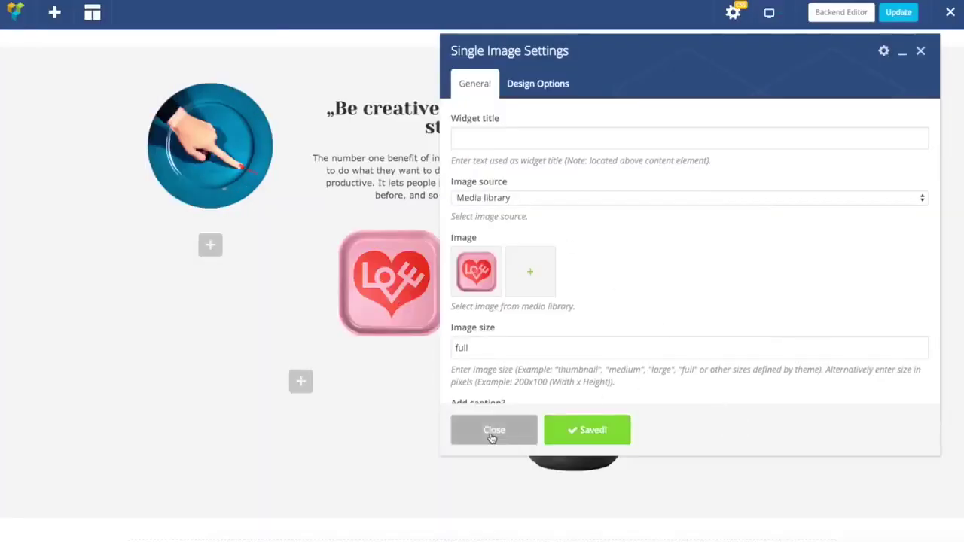
pyautogui.click(490, 435)
# Replace the right pot copy with the comic print image.
pyautogui.click(766, 284)
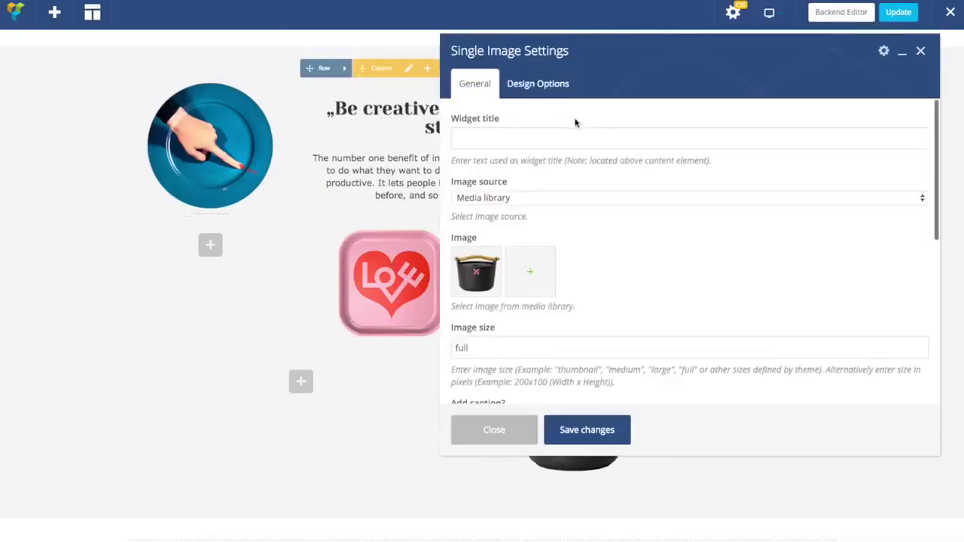
pyautogui.click(518, 273)
pyautogui.click(546, 147)
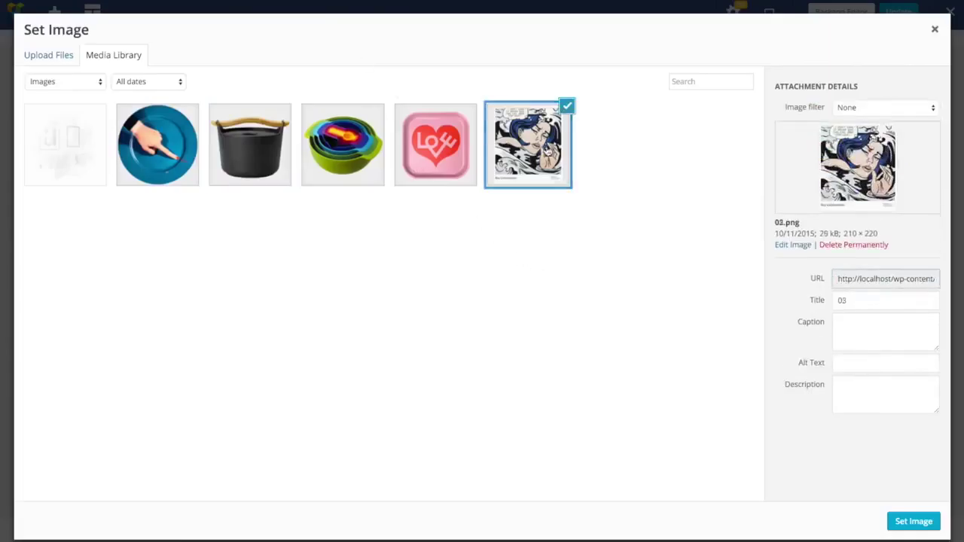
pyautogui.click(906, 524)
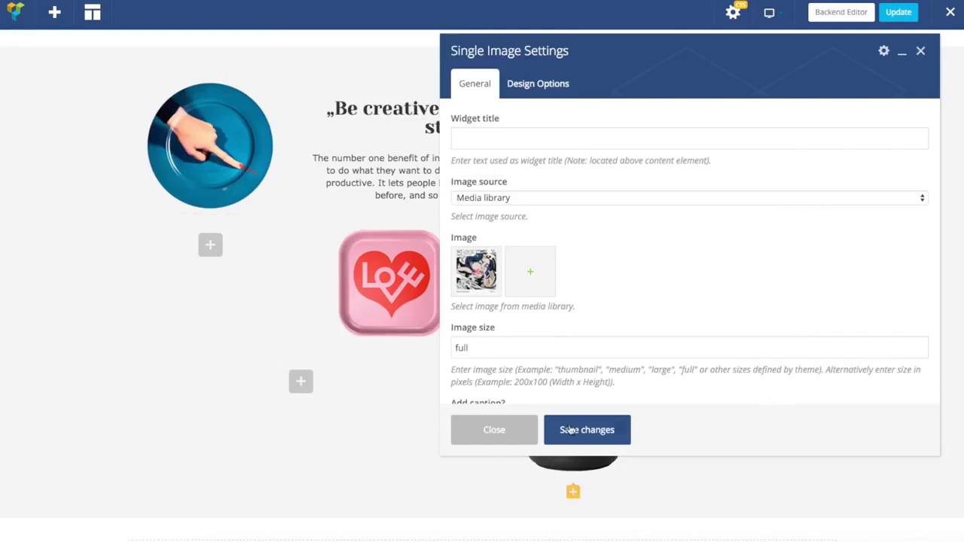
pyautogui.click(570, 430)
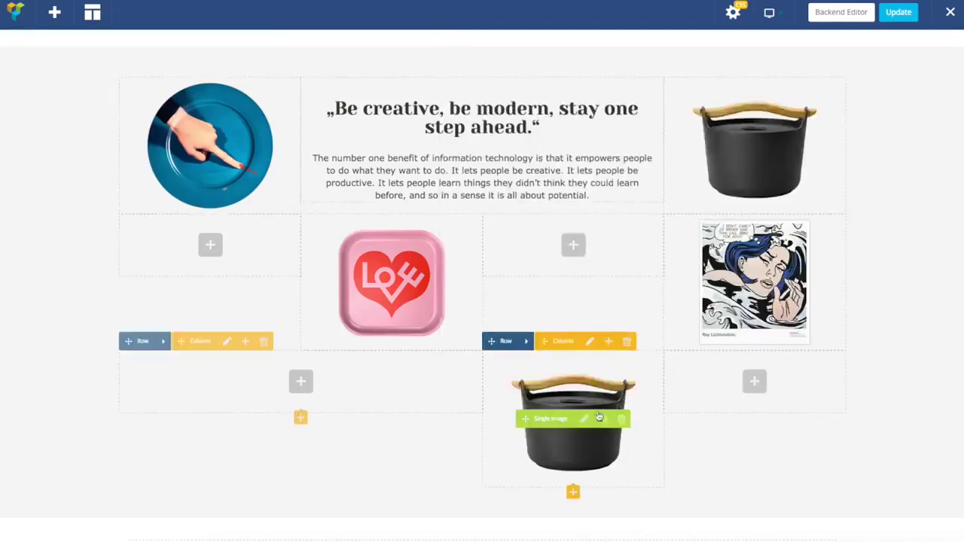
# Replace the lower middle pot copy with the nested bowls image.
pyautogui.click(585, 418)
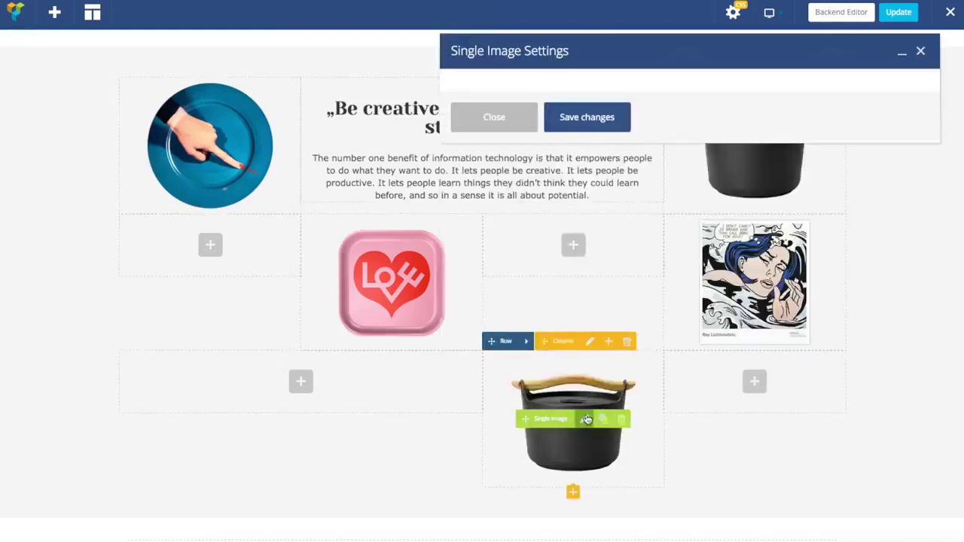
pyautogui.click(519, 274)
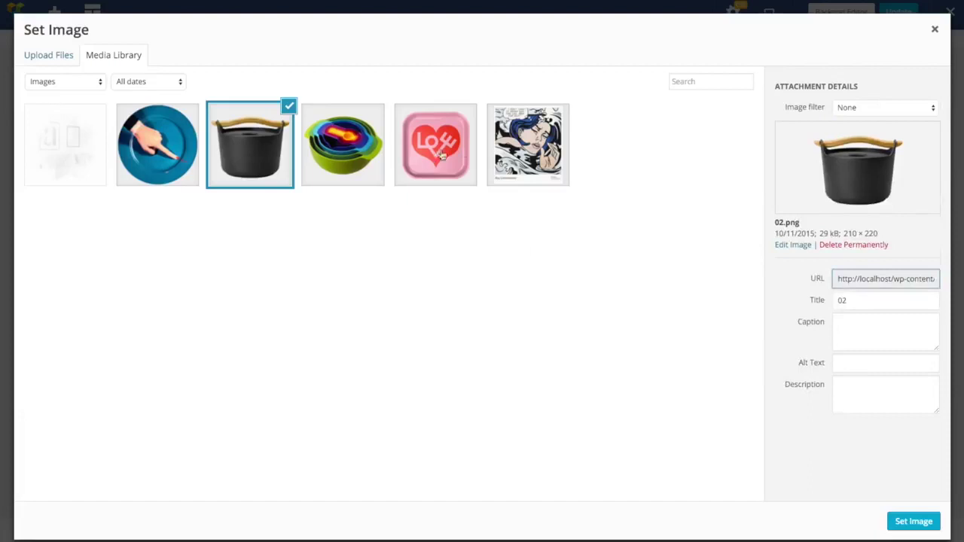
pyautogui.click(327, 149)
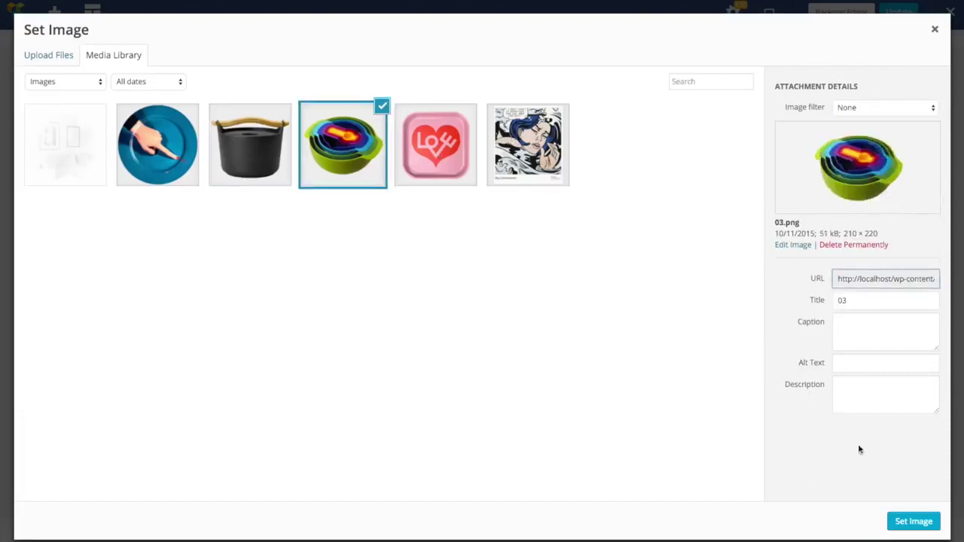
pyautogui.click(912, 519)
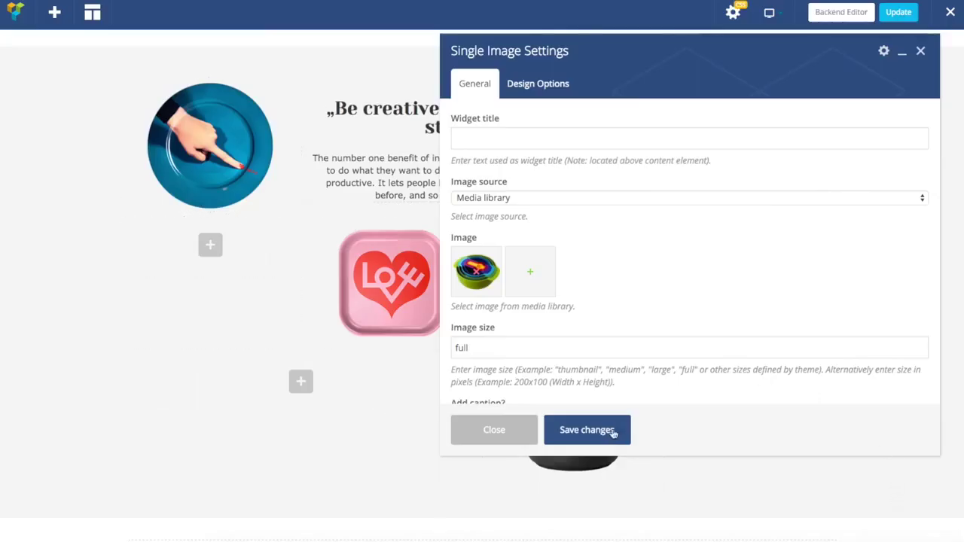
pyautogui.click(613, 432)
pyautogui.click(494, 430)
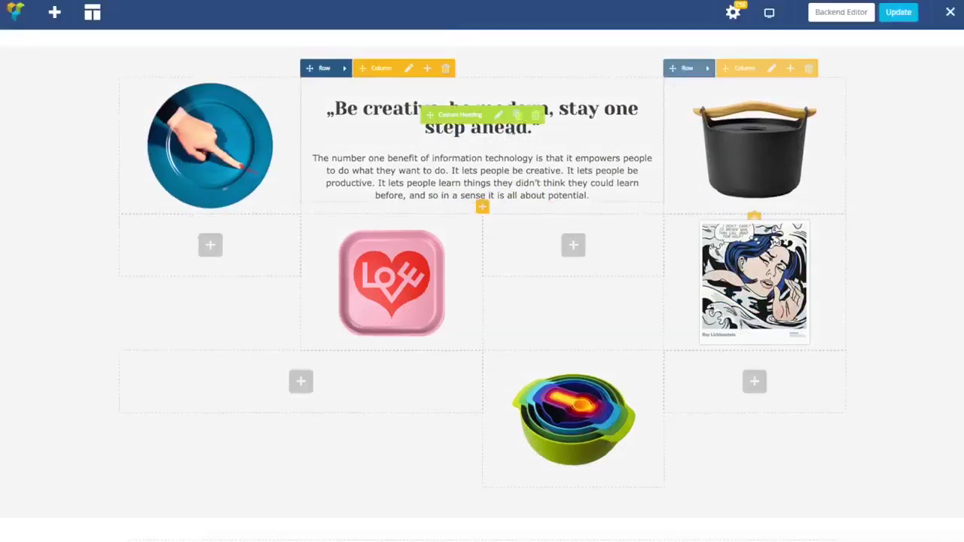
# Clone the quote Custom Heading and its Text Block into the lower-left cell beside the bowls.
pyautogui.click(507, 116)
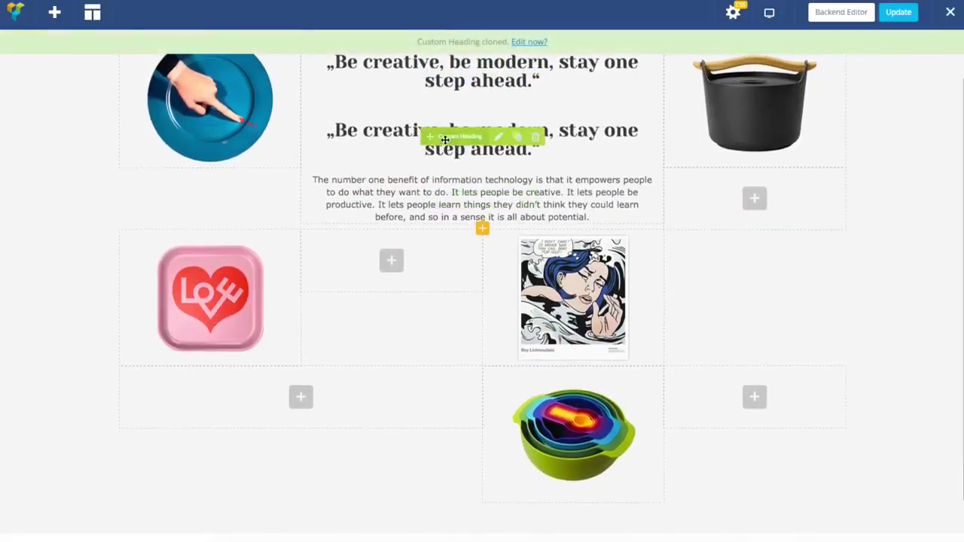
pyautogui.moveTo(433, 140)
pyautogui.mouseDown()
pyautogui.moveTo(353, 358)
pyautogui.moveTo(268, 381)
pyautogui.mouseUp()
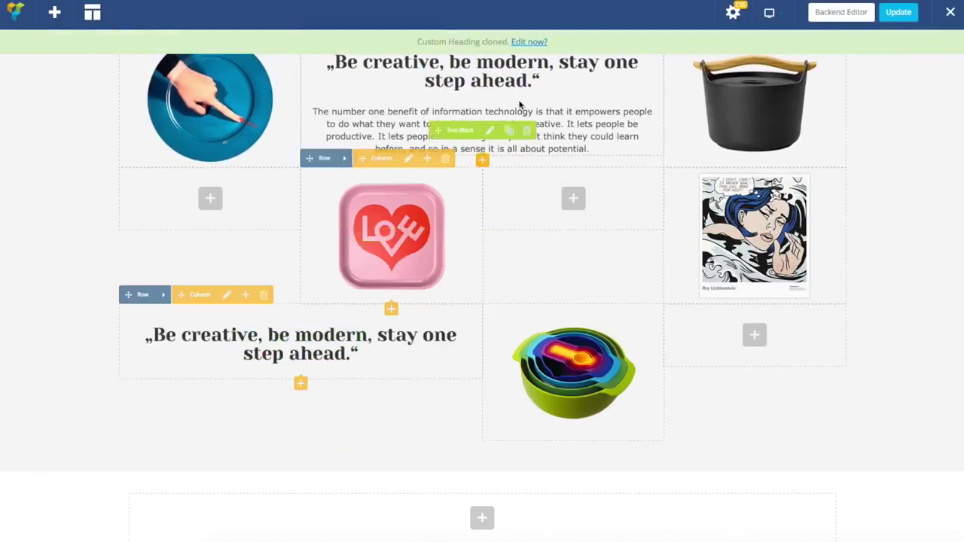
pyautogui.click(508, 133)
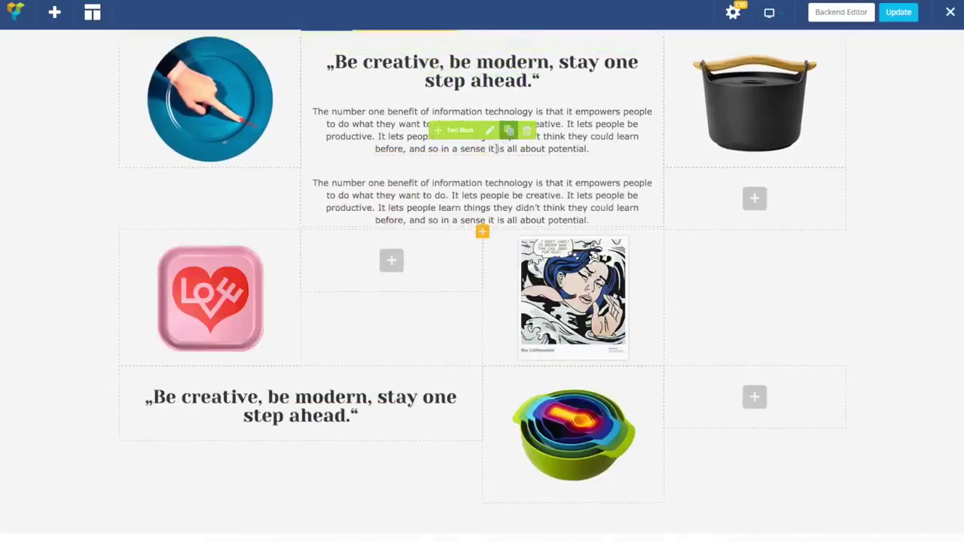
pyautogui.moveTo(438, 200)
pyautogui.mouseDown()
pyautogui.moveTo(308, 392)
pyautogui.moveTo(272, 422)
pyautogui.moveTo(299, 427)
pyautogui.mouseUp()
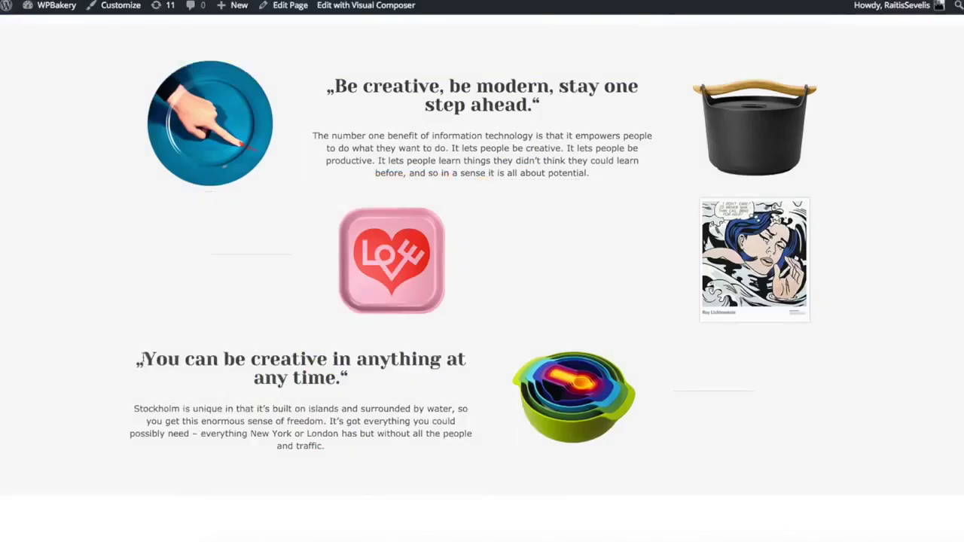
pyautogui.moveTo(135, 363); pyautogui.dragTo(350, 378)
pyautogui.hotkey('ctrl', 'c')
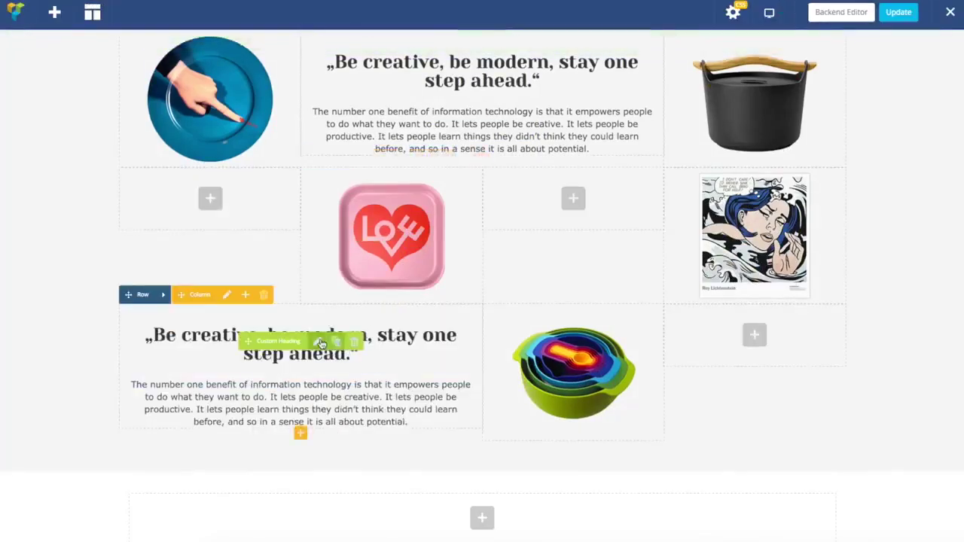
pyautogui.click(321, 343)
# Change the lower-left heading to „You can be creative in anything at any time.“.
pyautogui.click(609, 194)
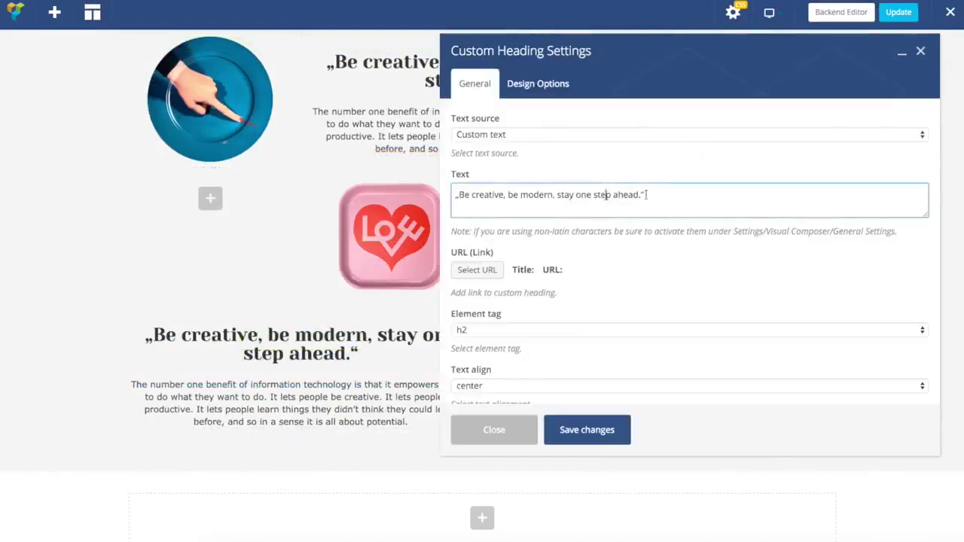
pyautogui.hotkey('ctrl', 'a')
pyautogui.hotkey('ctrl', 'v')
pyautogui.click(566, 431)
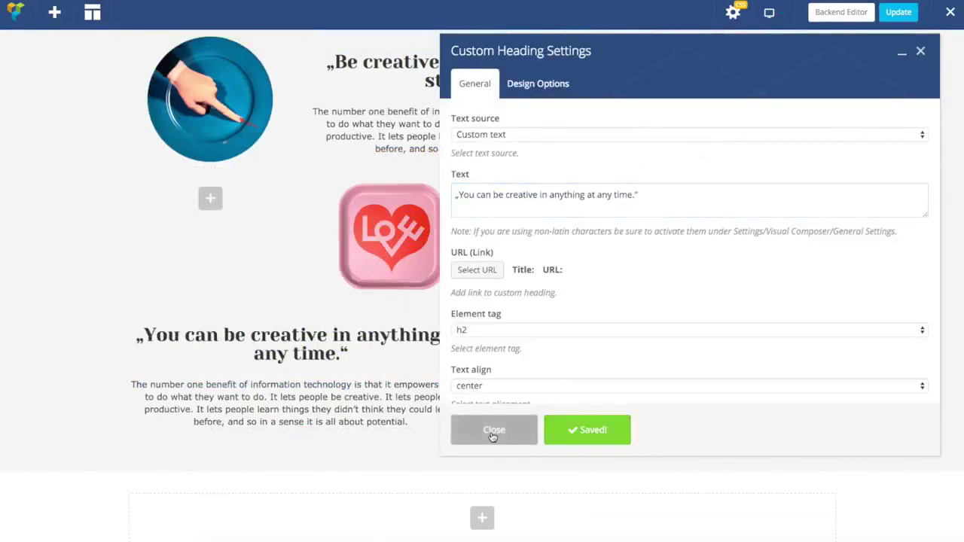
pyautogui.click(493, 430)
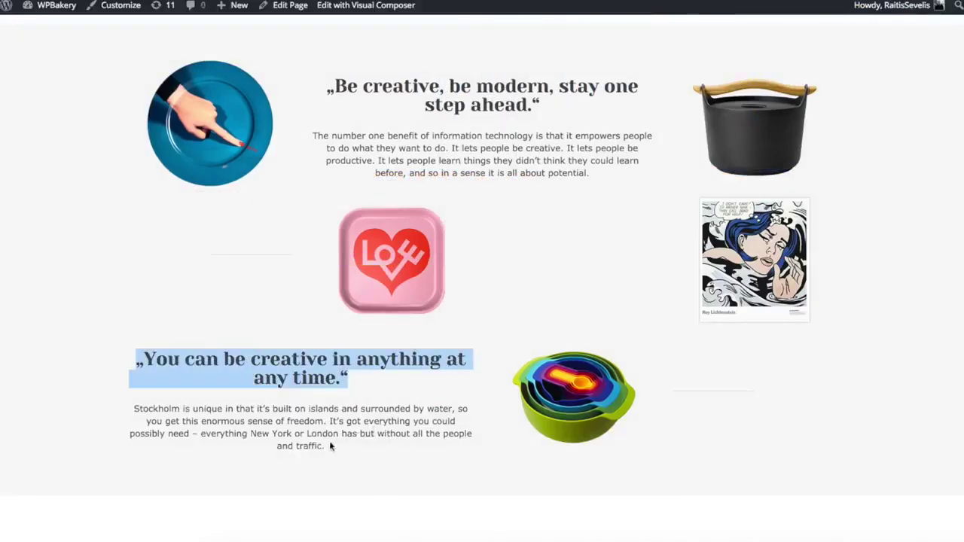
# Replace the copied paragraph with the Stockholm text from the reference page.
pyautogui.moveTo(329, 446); pyautogui.dragTo(272, 434)
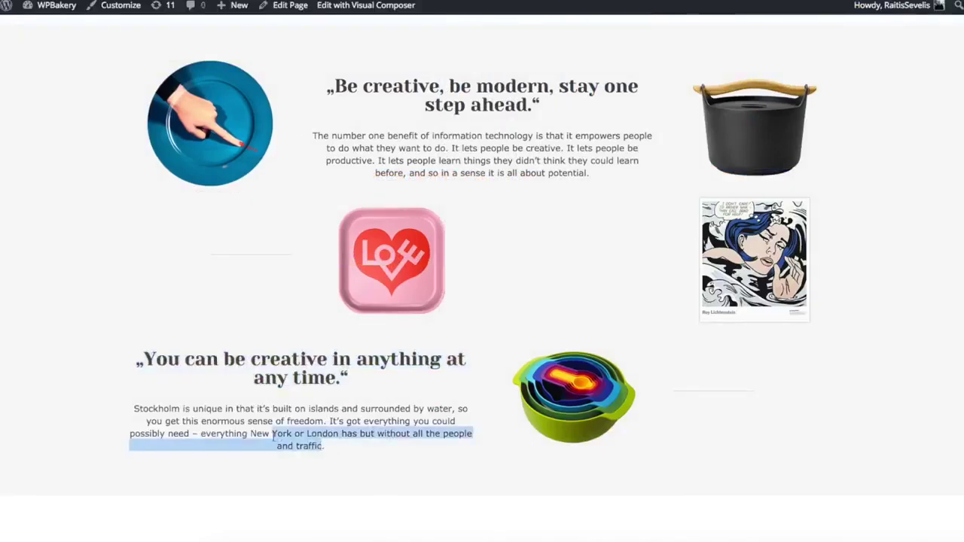
pyautogui.moveTo(134, 408); pyautogui.dragTo(340, 443)
pyautogui.hotkey('ctrl', 'c')
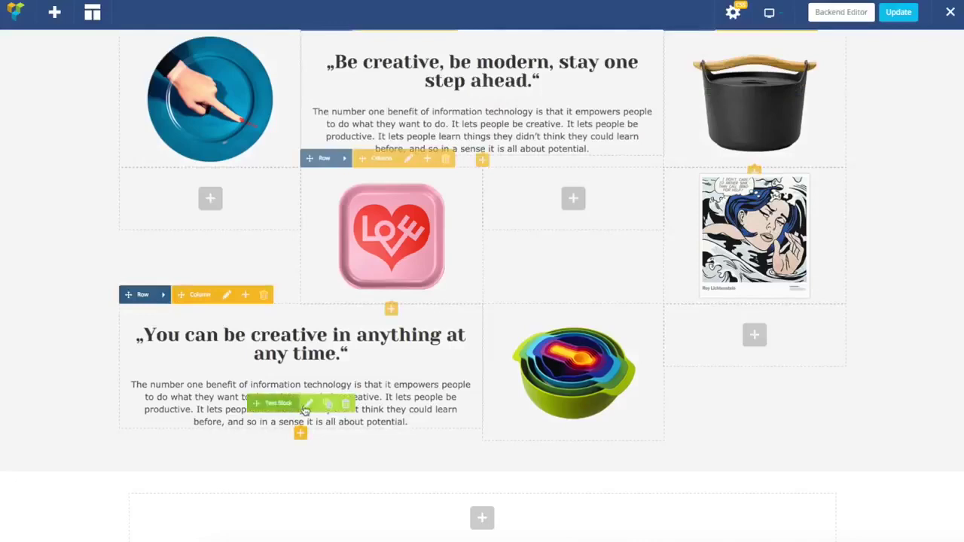
pyautogui.click(308, 402)
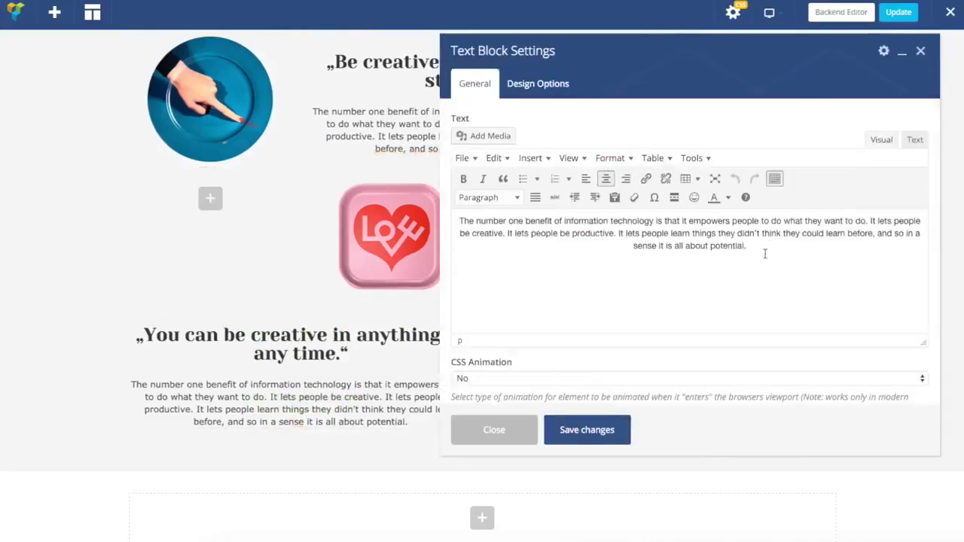
pyautogui.moveTo(761, 250); pyautogui.dragTo(457, 219)
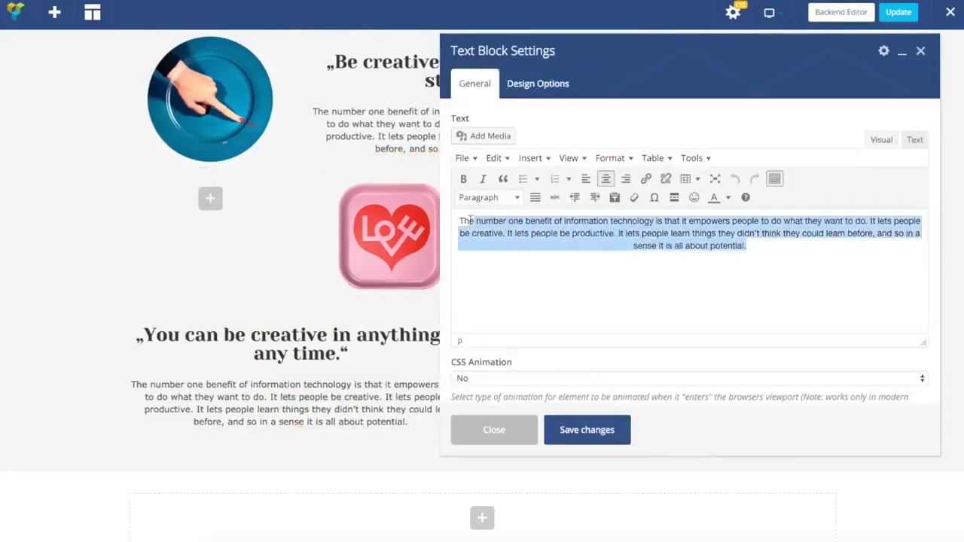
pyautogui.hotkey('ctrl', 'v')
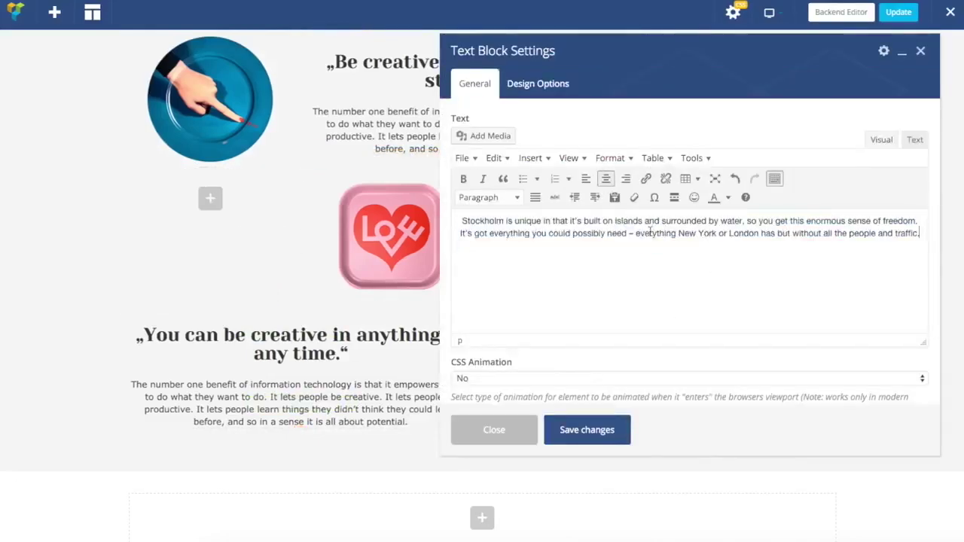
pyautogui.click(578, 429)
pyautogui.click(494, 430)
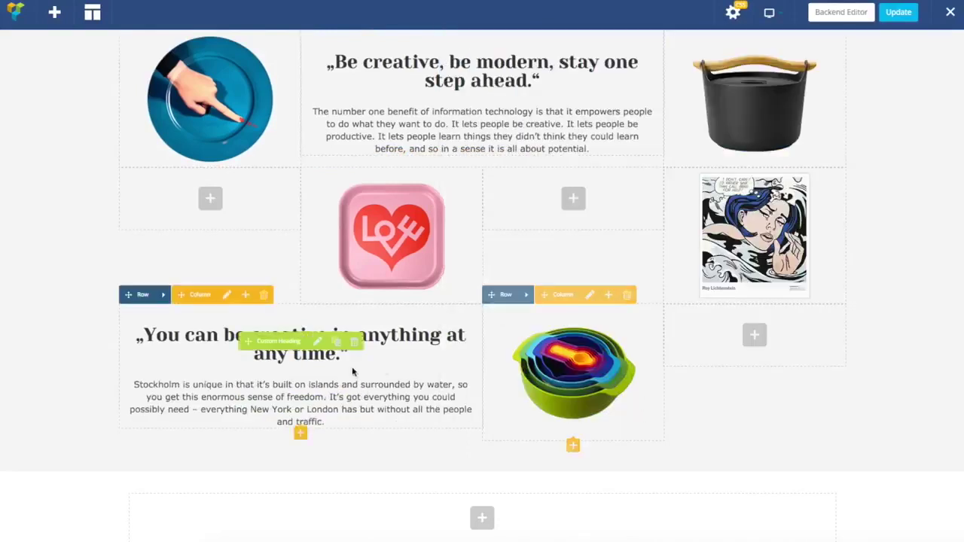
# Add a Separator element to the empty cell under the plate image.
pyautogui.scroll(1, 591, 372)
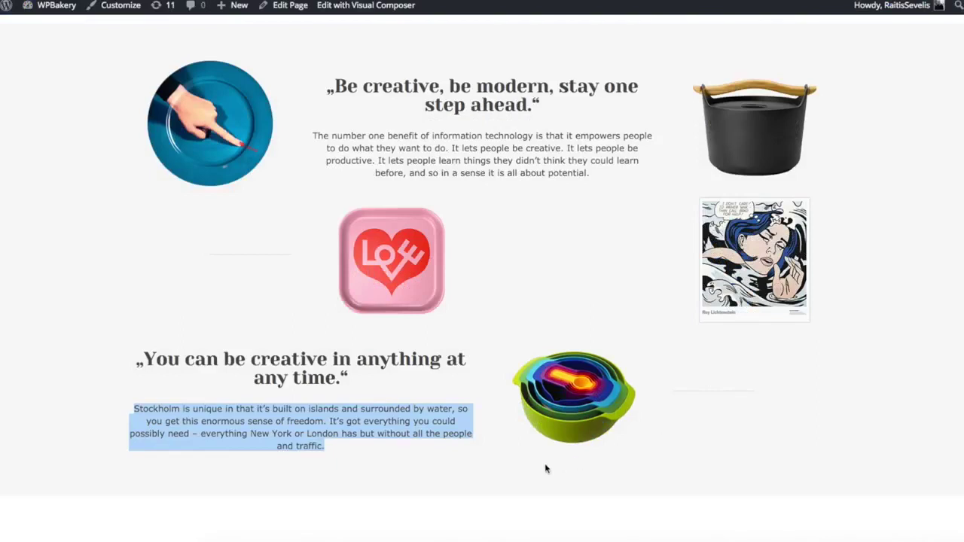
pyautogui.click(329, 455)
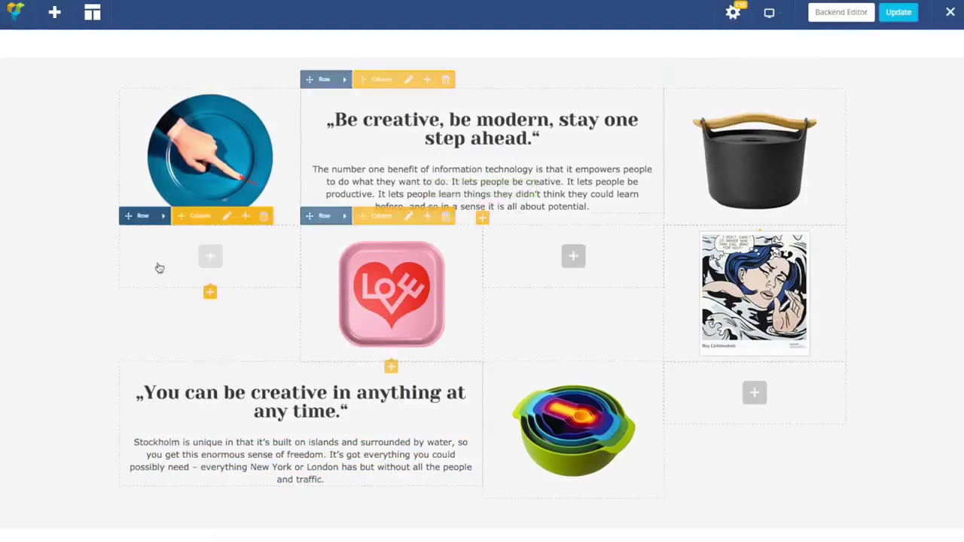
pyautogui.click(210, 256)
pyautogui.click(536, 129)
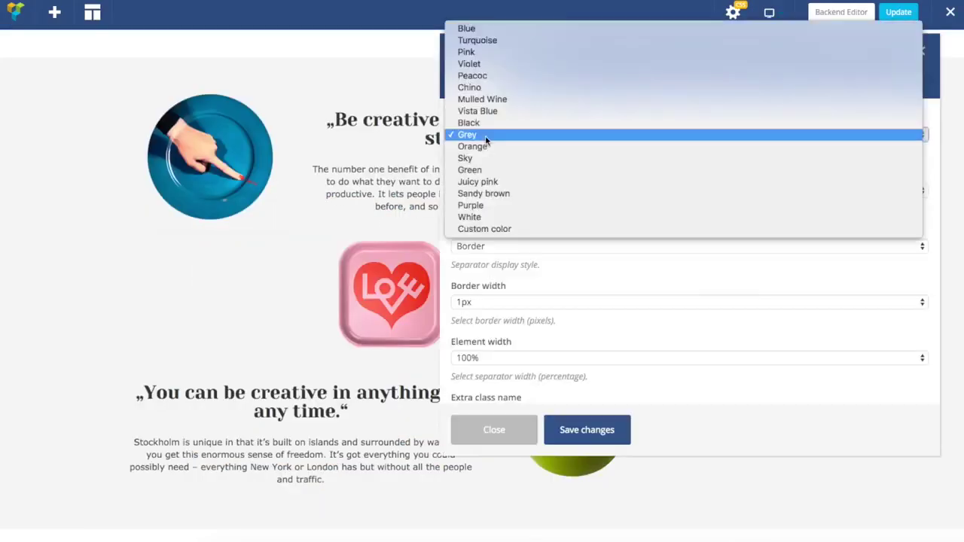
# Give the separator a very light grey custom colour and 50% element width.
pyautogui.click(493, 137)
pyautogui.scroll(-1, 516, 245)
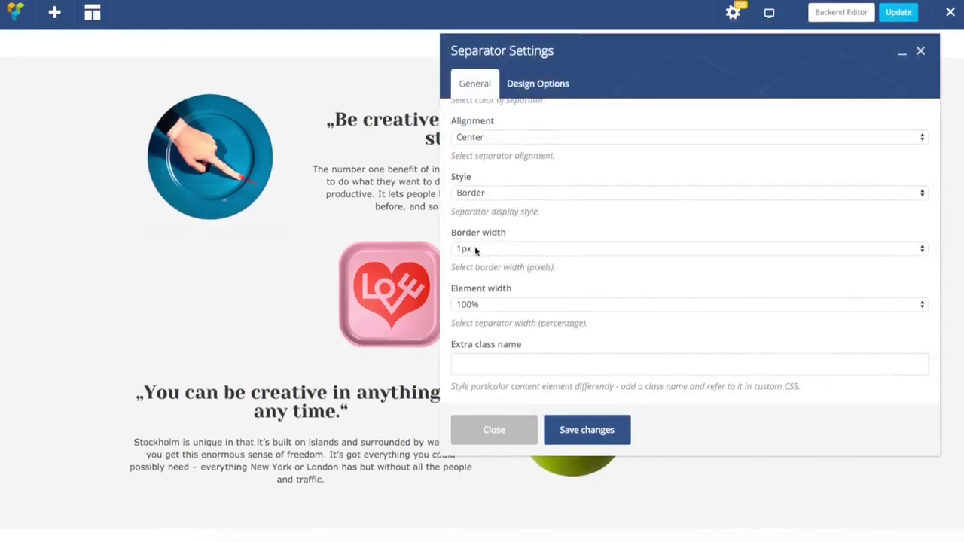
pyautogui.click(487, 303)
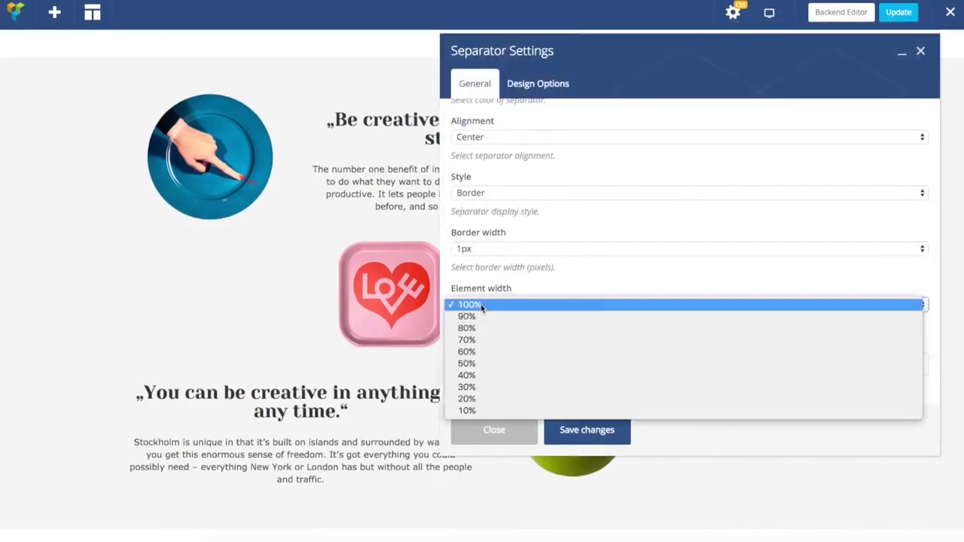
pyautogui.click(467, 364)
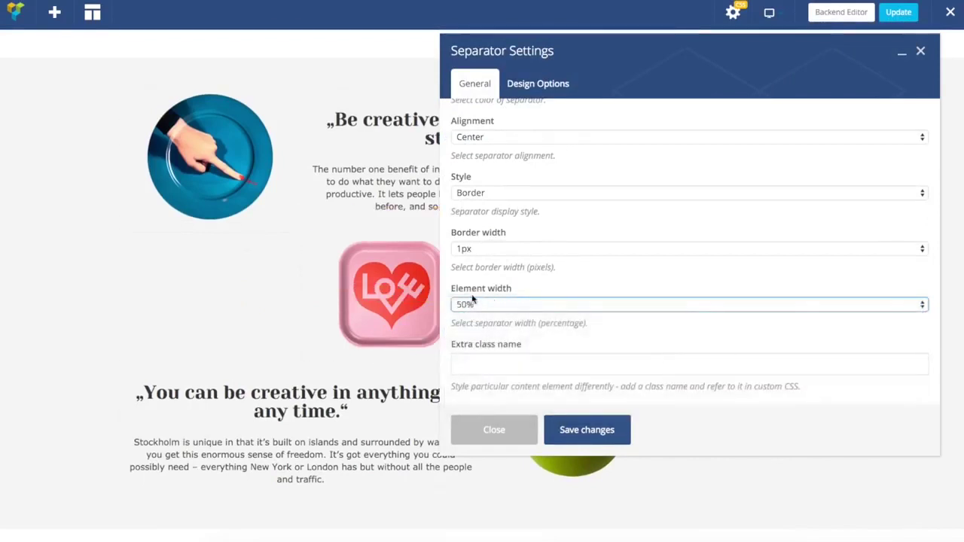
pyautogui.scroll(1, 557, 198)
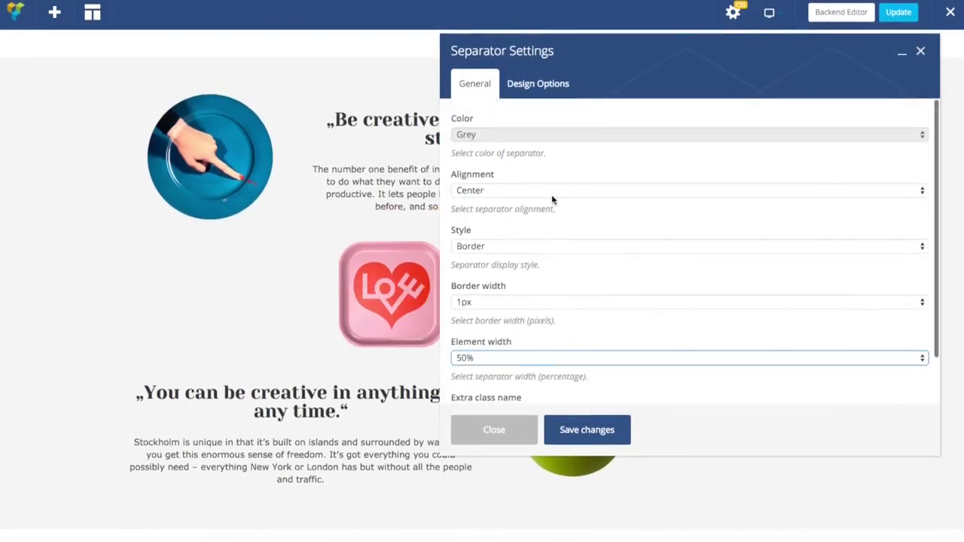
pyautogui.click(517, 134)
pyautogui.click(489, 230)
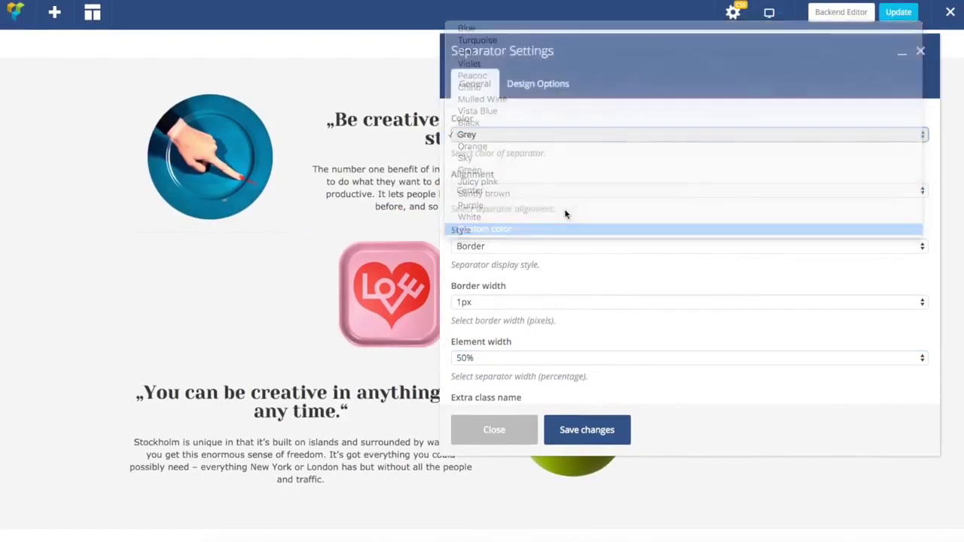
pyautogui.click(461, 250)
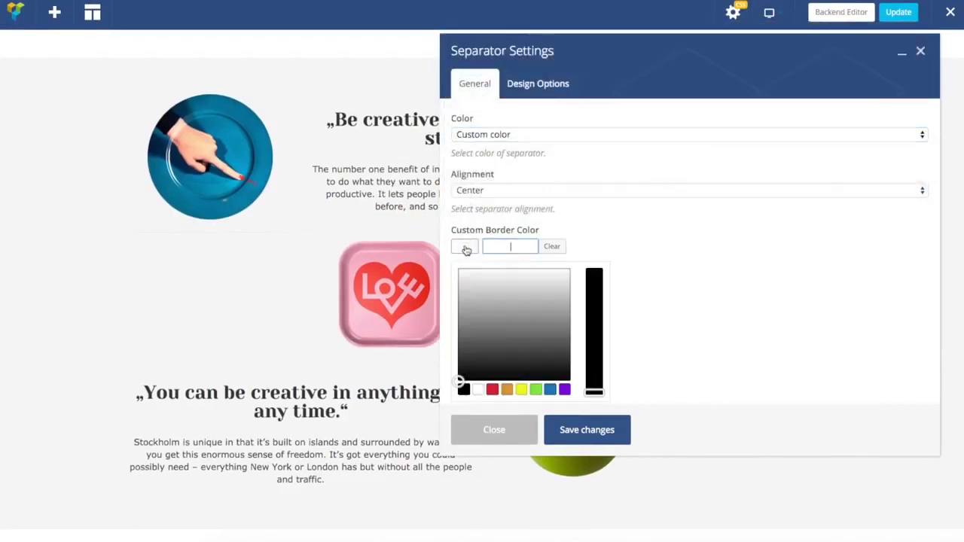
pyautogui.click(458, 279)
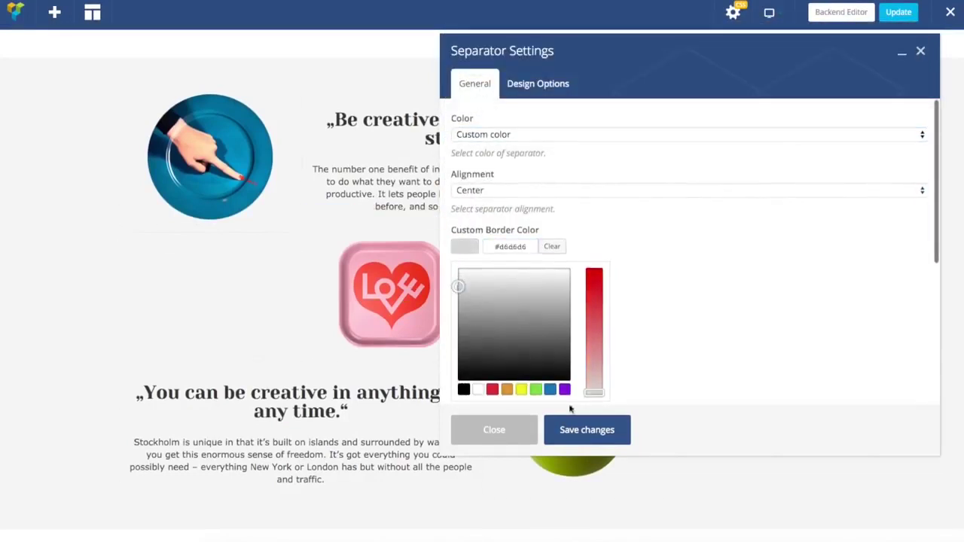
pyautogui.click(655, 316)
pyautogui.click(594, 426)
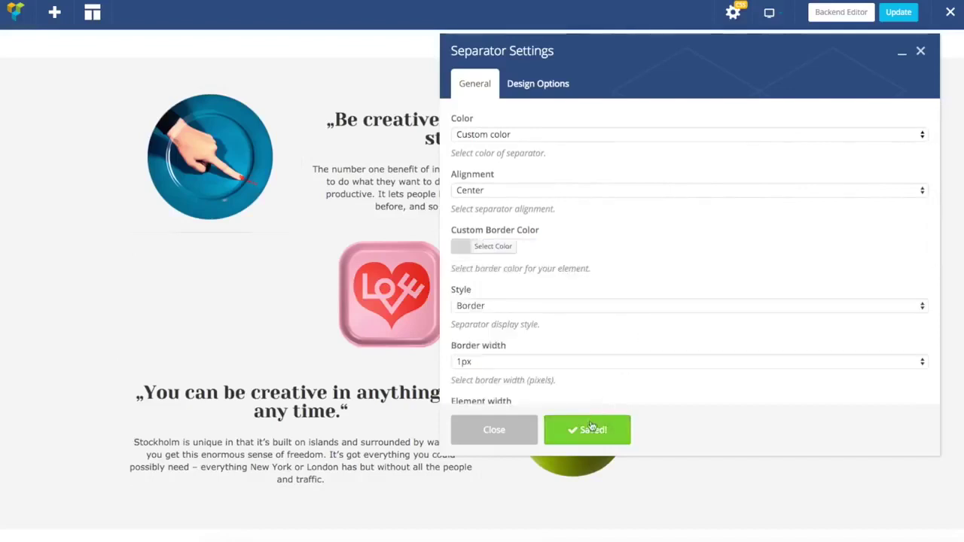
# Right-align the separator and give it 100 top padding.
pyautogui.scroll(-3, 525, 269)
pyautogui.scroll(3, 524, 269)
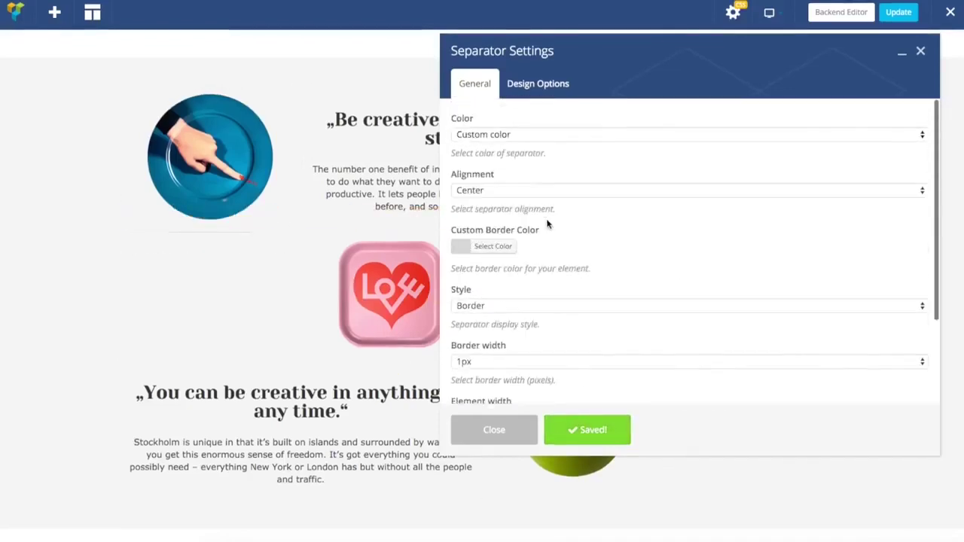
pyautogui.click(512, 193)
pyautogui.click(507, 214)
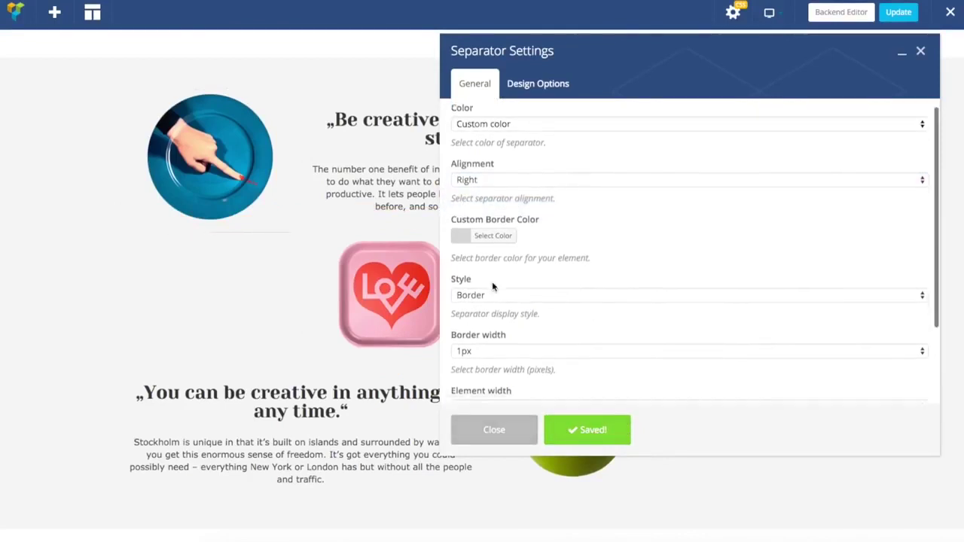
pyautogui.scroll(-1, 493, 284)
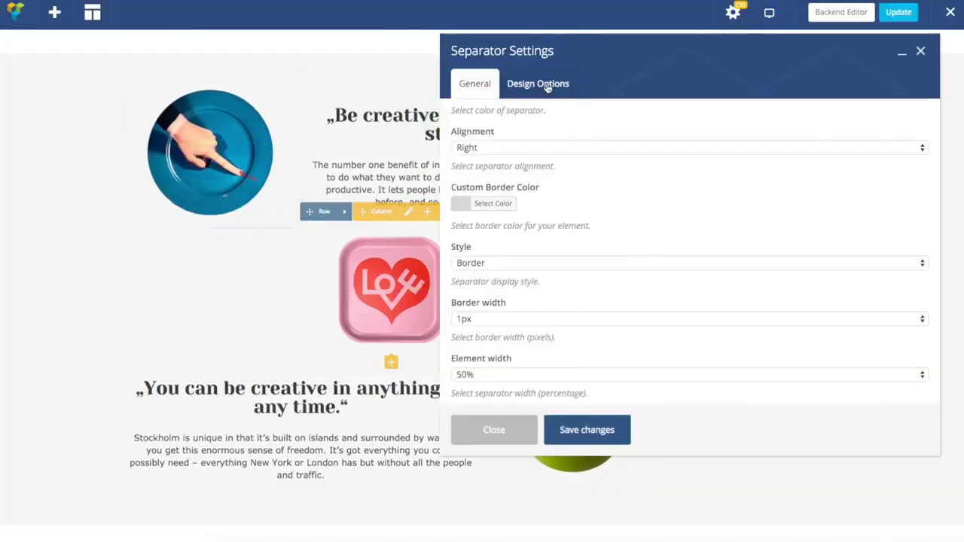
pyautogui.click(552, 82)
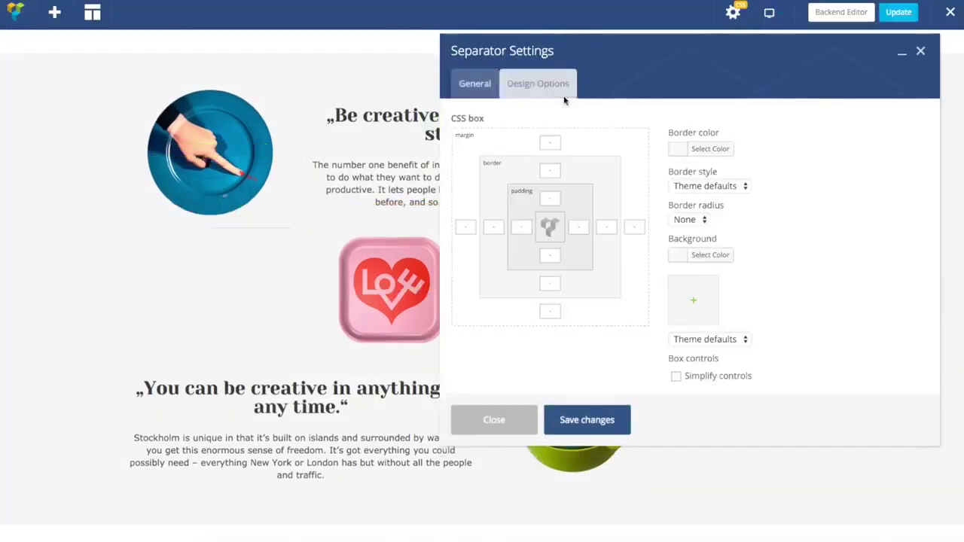
pyautogui.click(588, 423)
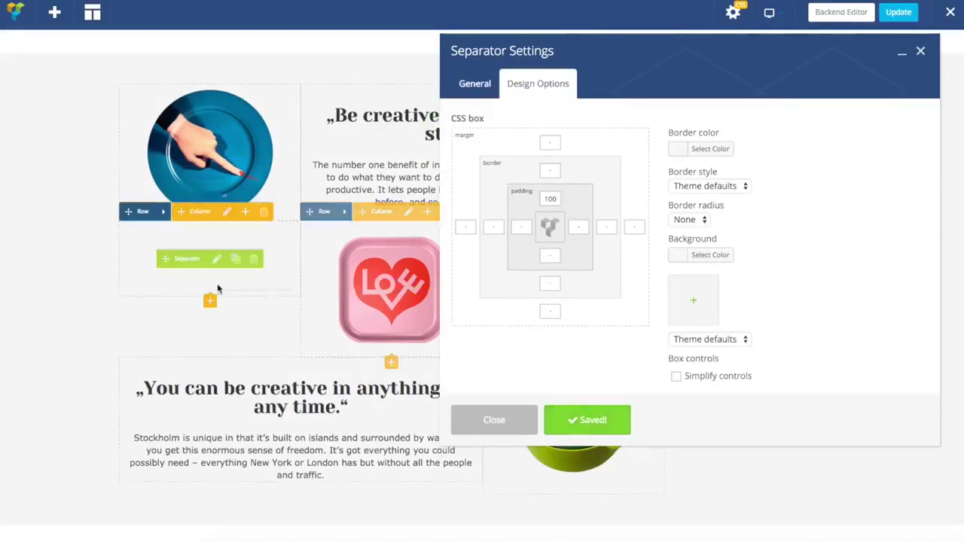
pyautogui.click(494, 420)
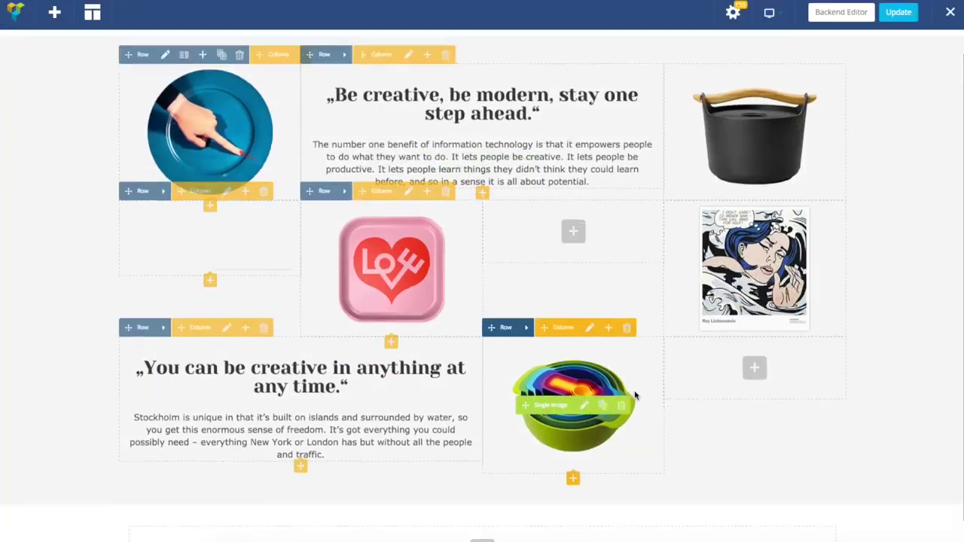
pyautogui.scroll(-1, 634, 395)
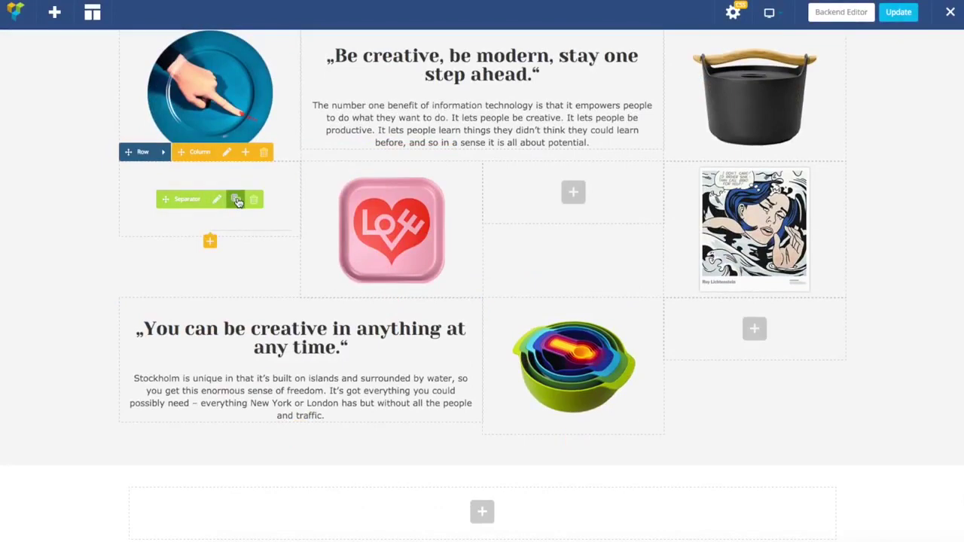
# Copy the separator into the bottom-right column, left-align it, and exit to the live page.
pyautogui.click(237, 202)
pyautogui.moveTo(174, 200)
pyautogui.mouseDown()
pyautogui.moveTo(667, 244)
pyautogui.moveTo(774, 393)
pyautogui.moveTo(728, 329)
pyautogui.mouseUp()
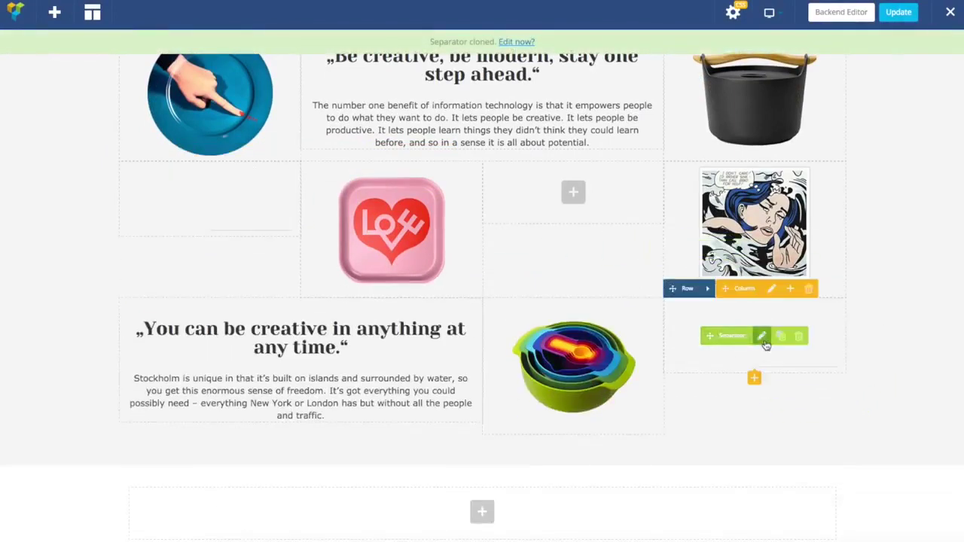
pyautogui.click(763, 339)
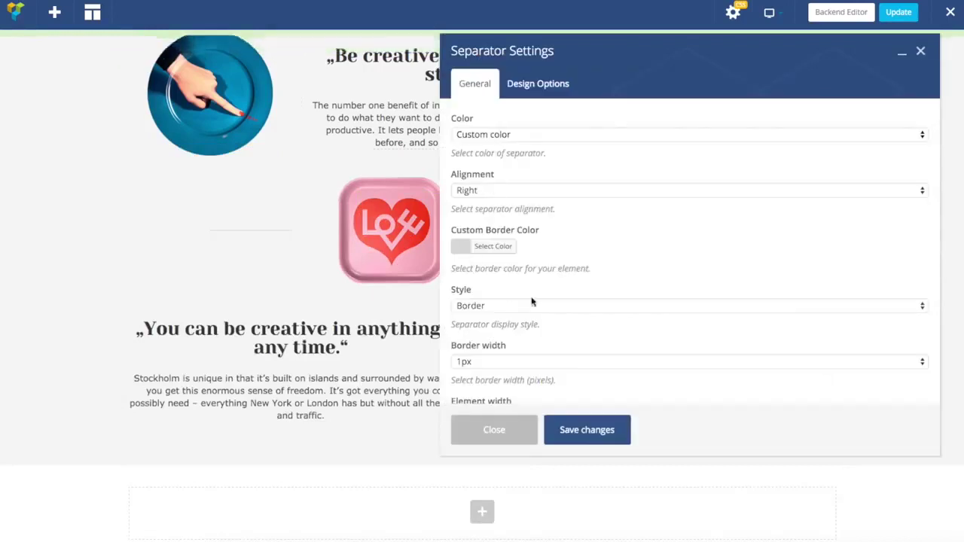
pyautogui.click(490, 190)
pyautogui.click(487, 179)
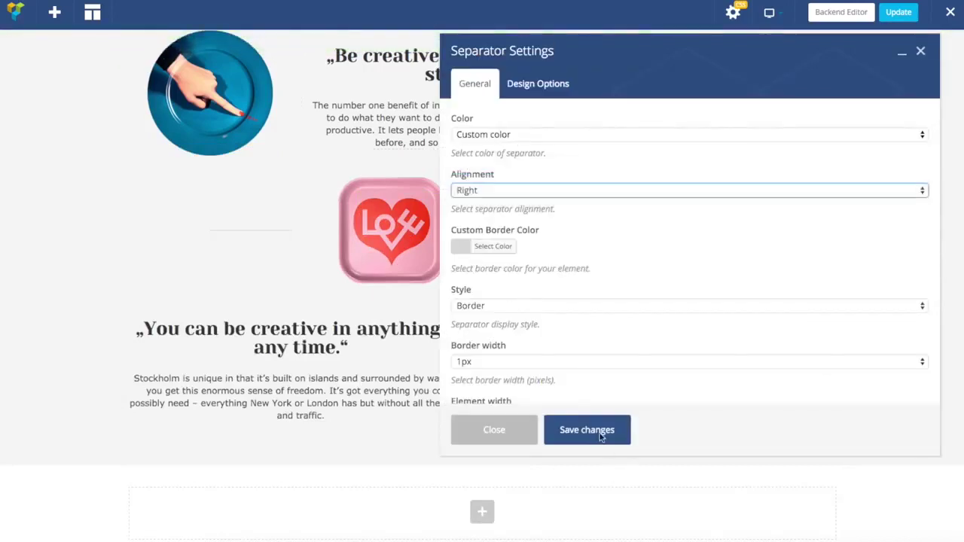
pyautogui.click(494, 430)
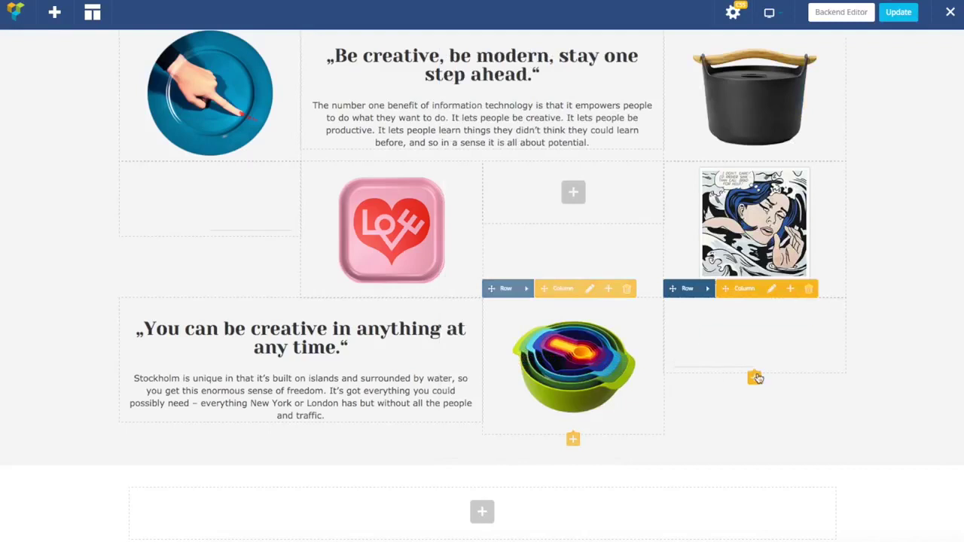
pyautogui.click(950, 12)
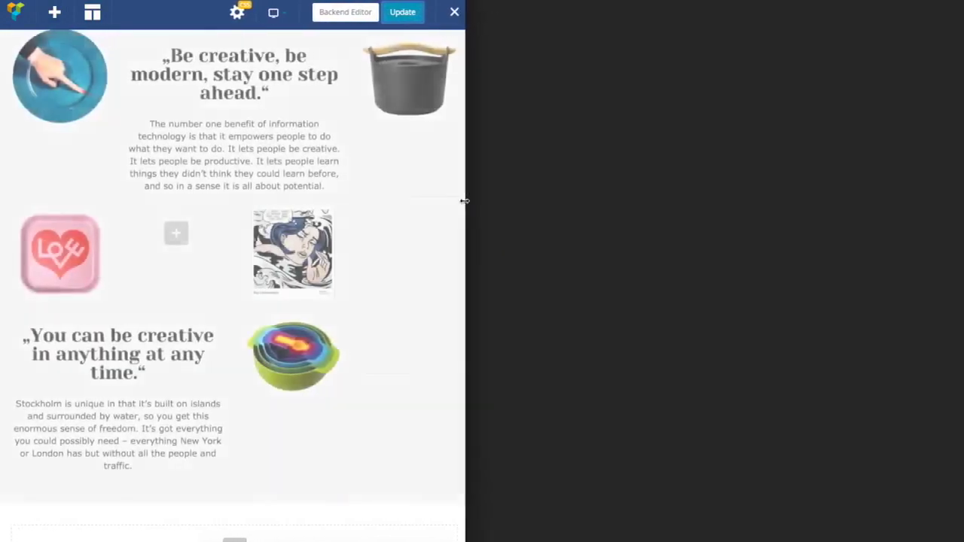
# Scroll through the narrow mobile preview of the gray row, then widen it back to desktop width.
pyautogui.scroll(-2, 404, 254)
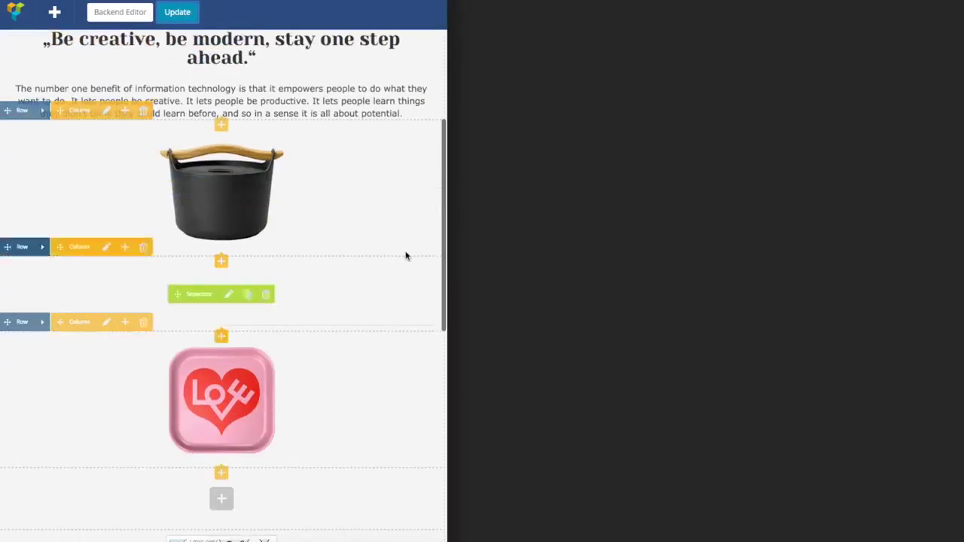
pyautogui.scroll(-3, 316, 406)
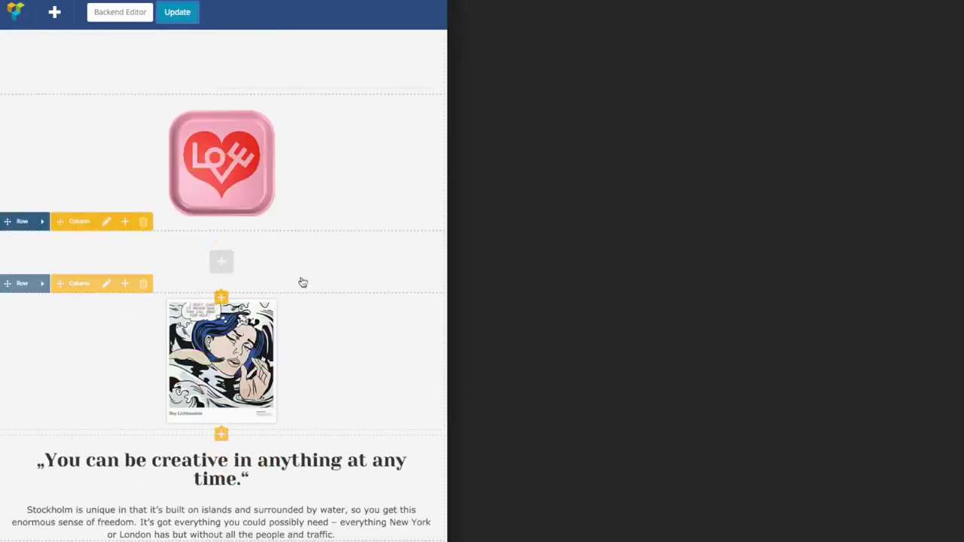
pyautogui.scroll(3, 305, 271)
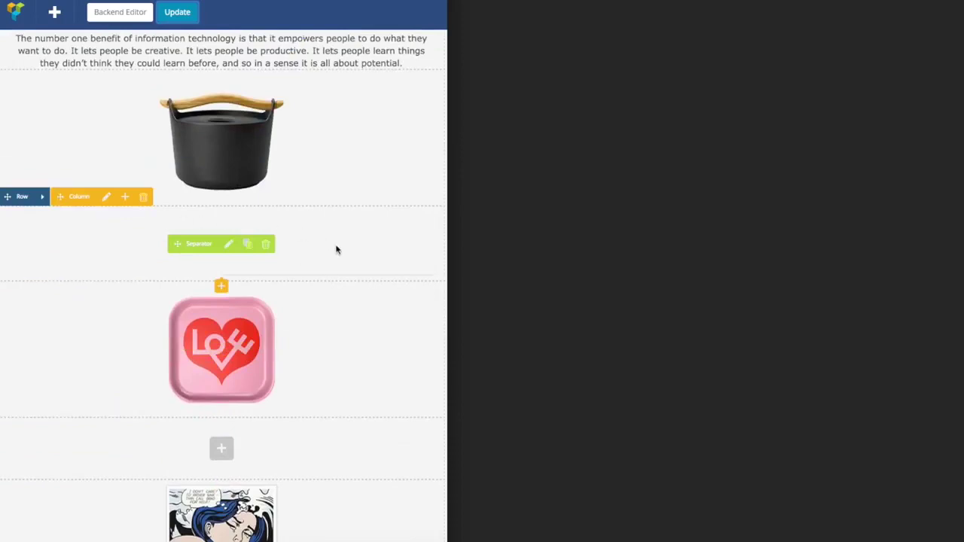
pyautogui.scroll(-3, 350, 240)
pyautogui.scroll(-4, 354, 240)
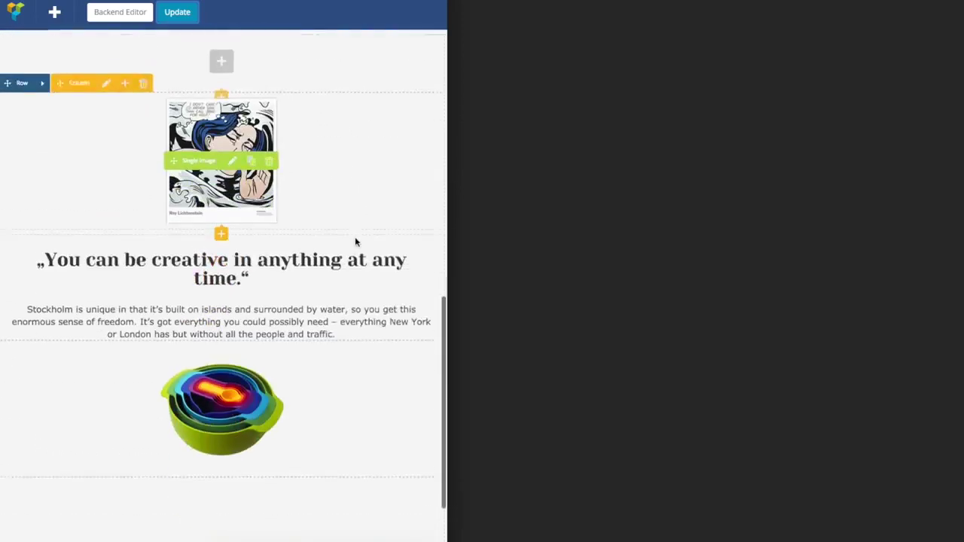
pyautogui.scroll(5, 355, 238)
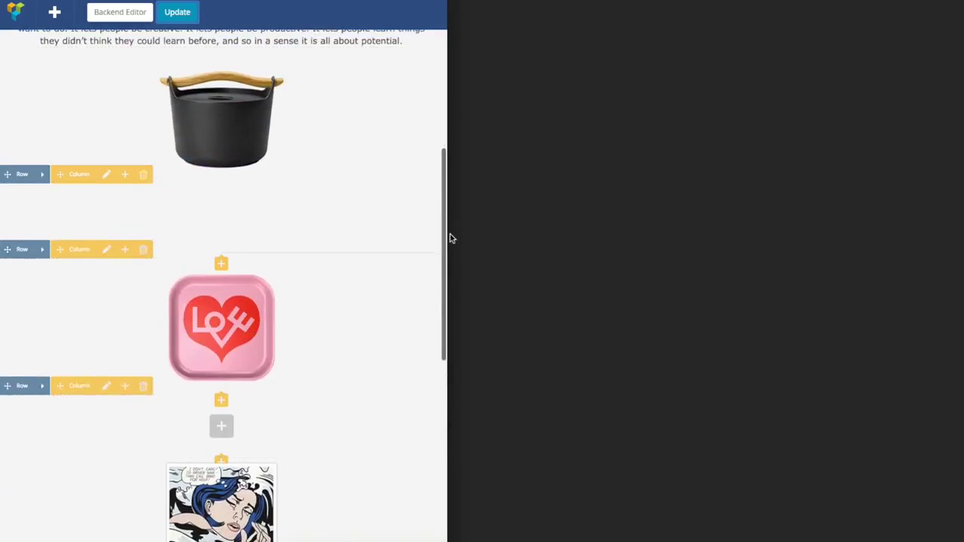
pyautogui.moveTo(451, 238); pyautogui.dragTo(961, 242)
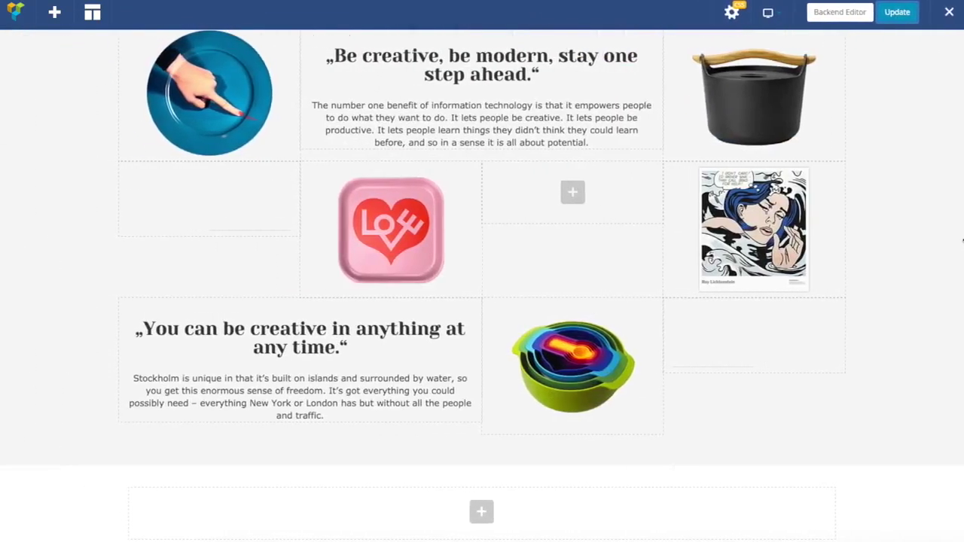
pyautogui.moveTo(723, 188)
pyautogui.scroll(1, 723, 250)
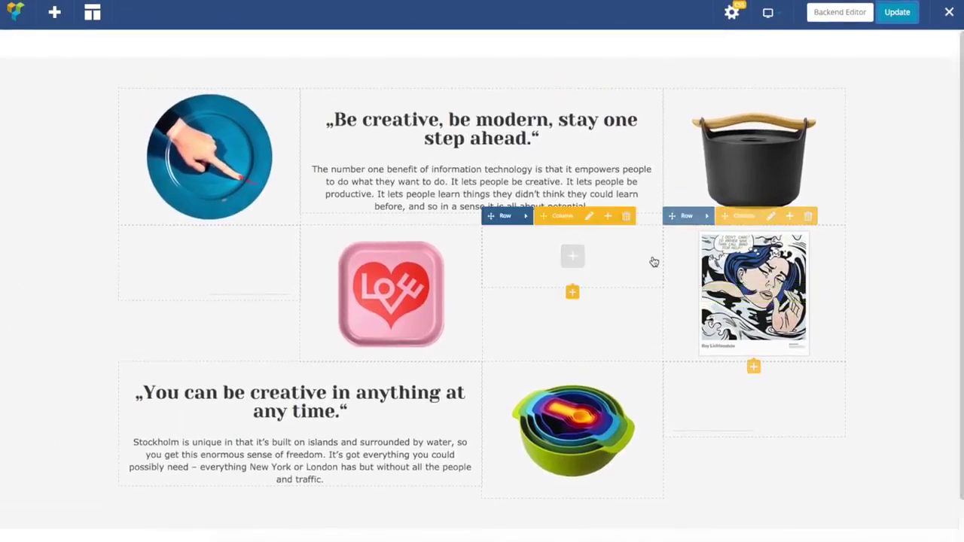
# Hide the left separator column and the empty middle column on small tablets and phones.
pyautogui.click(226, 216)
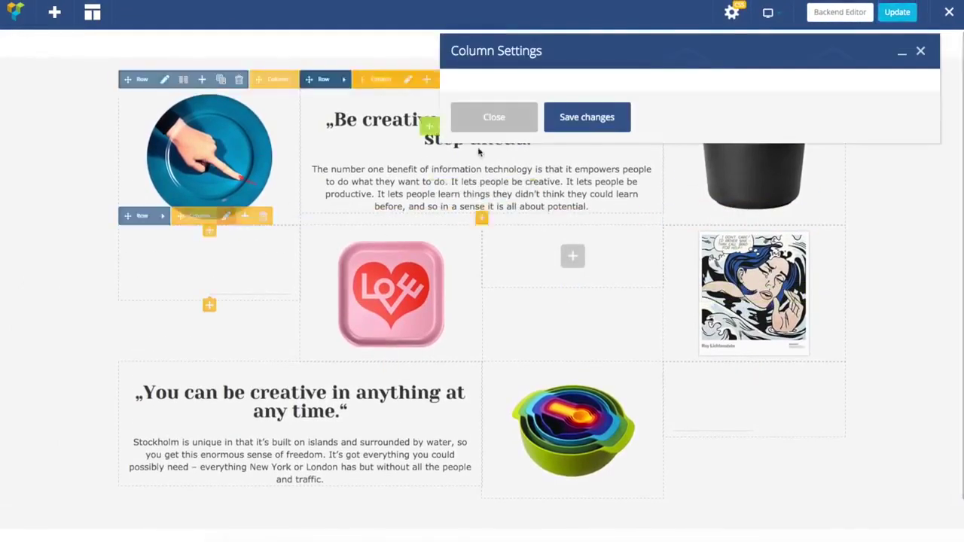
pyautogui.click(619, 88)
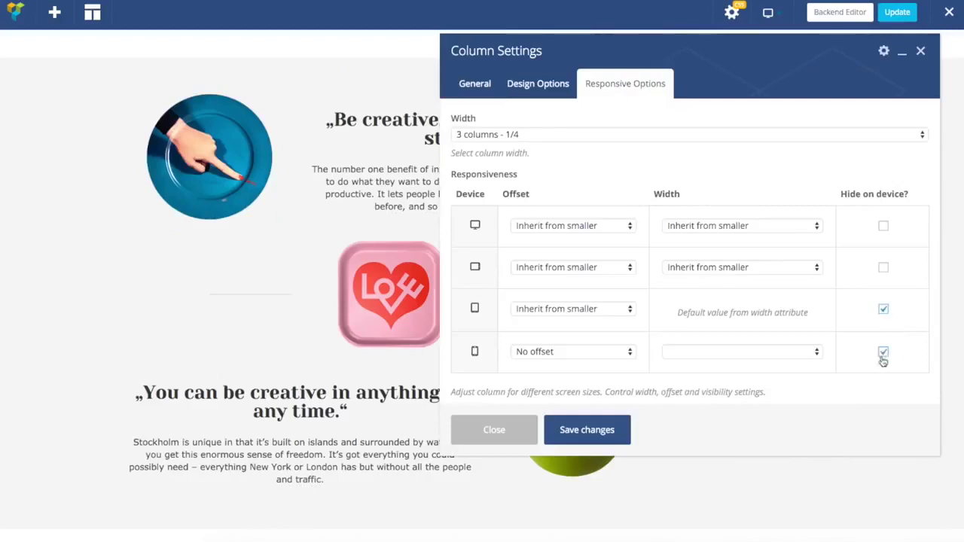
pyautogui.click(572, 430)
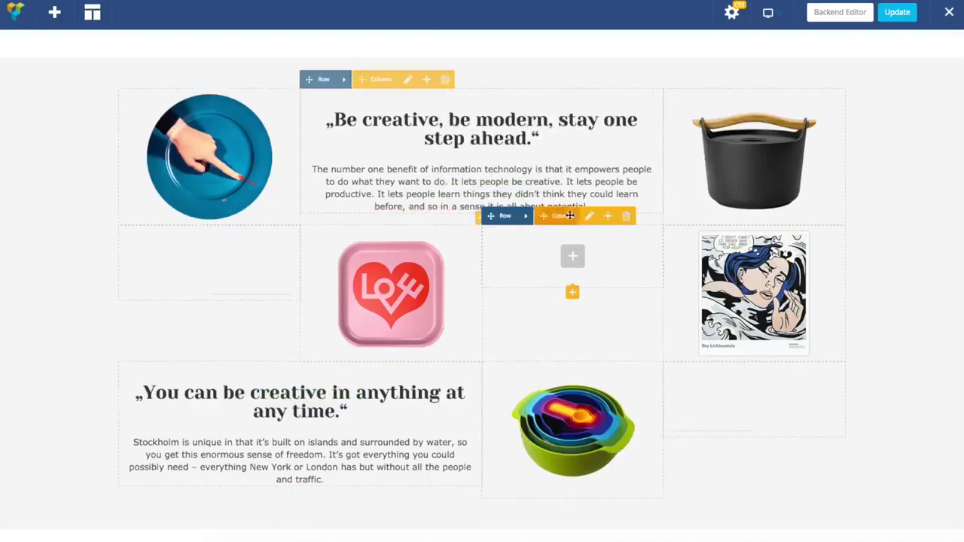
pyautogui.click(588, 216)
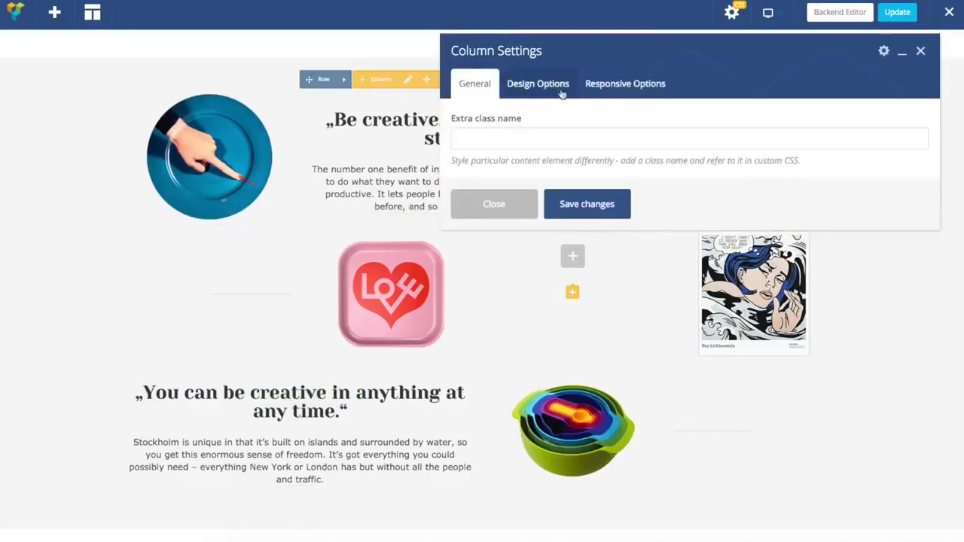
pyautogui.click(629, 84)
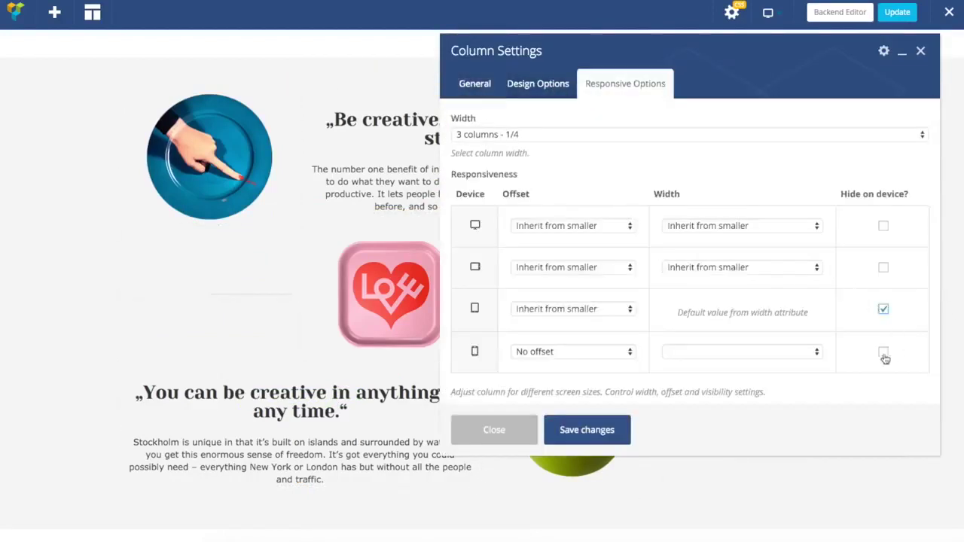
pyautogui.click(578, 437)
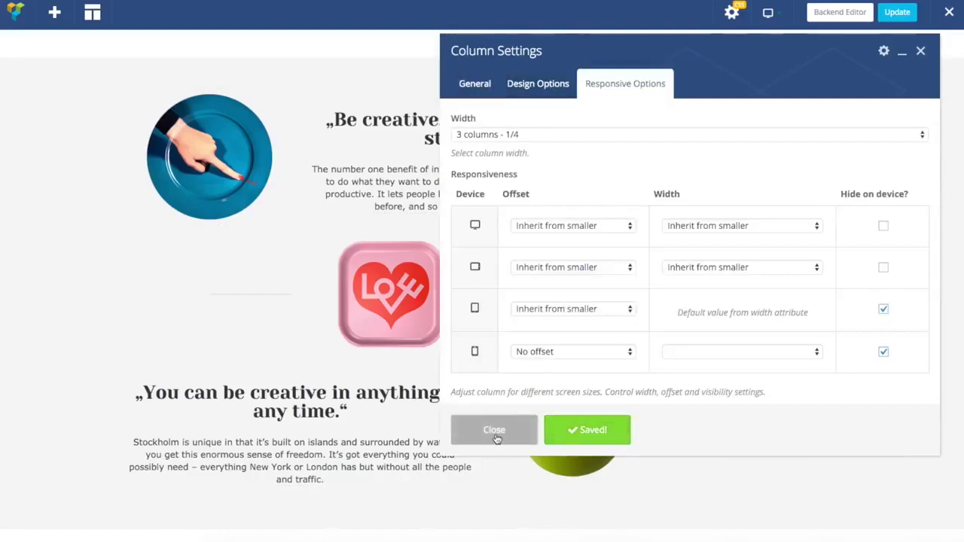
pyautogui.click(496, 438)
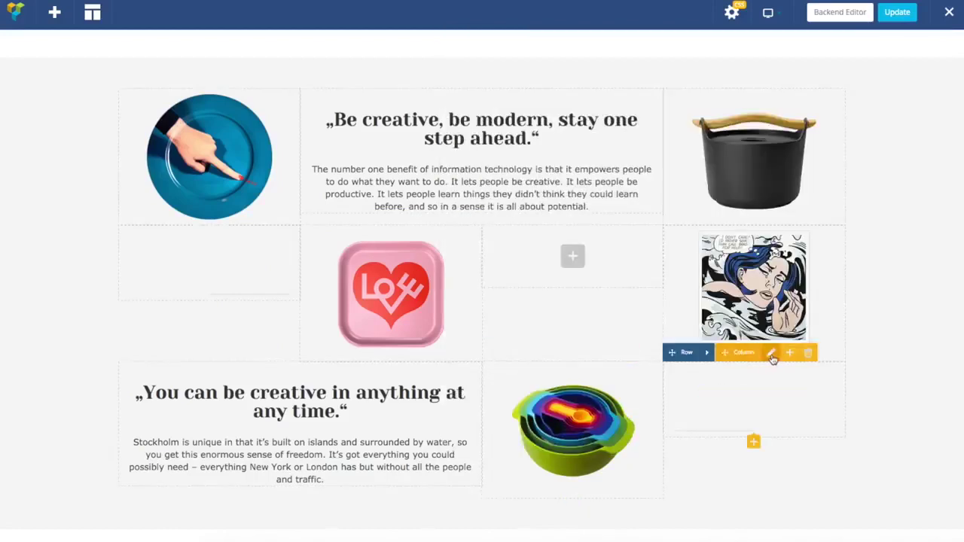
# Hide the bottom-right separator column on small tablets and phones as well.
pyautogui.click(771, 353)
pyautogui.click(614, 84)
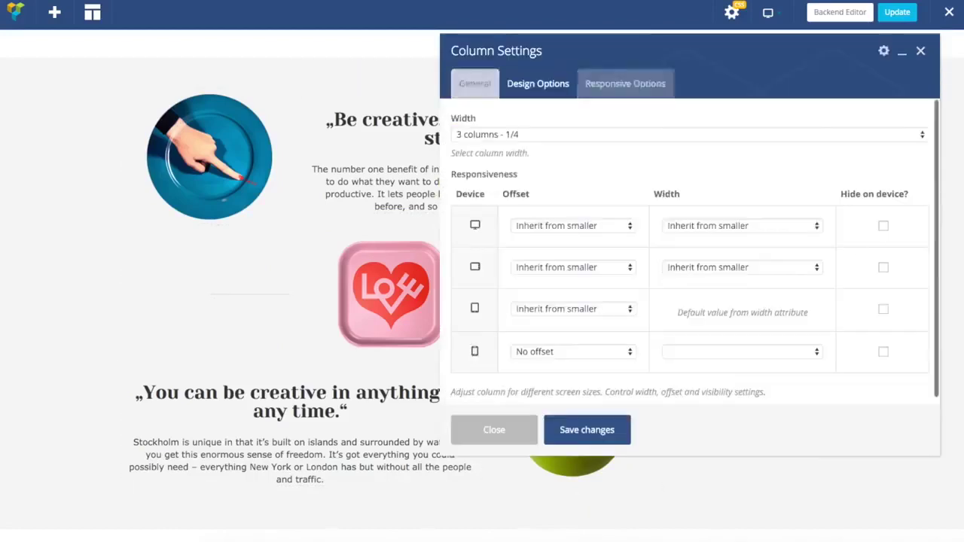
pyautogui.click(883, 310)
pyautogui.click(616, 434)
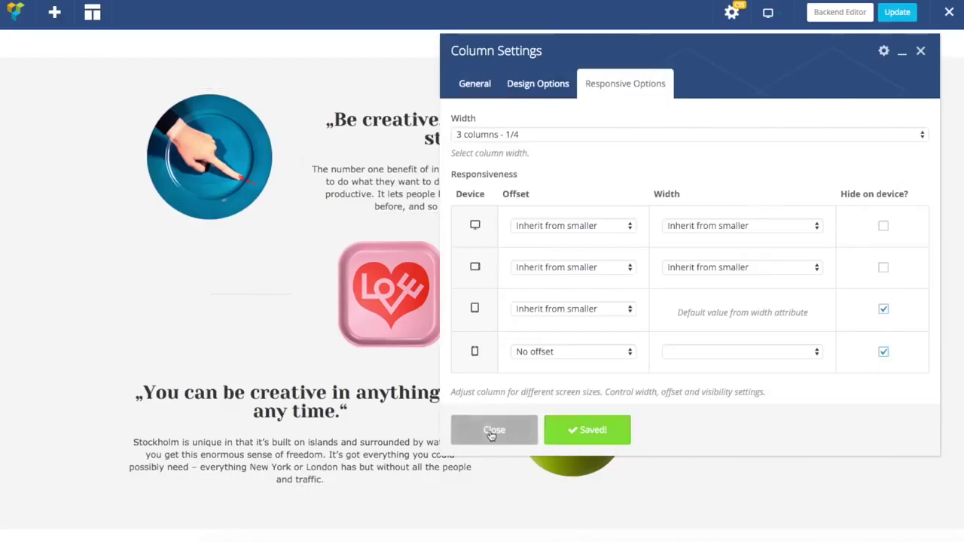
pyautogui.click(493, 431)
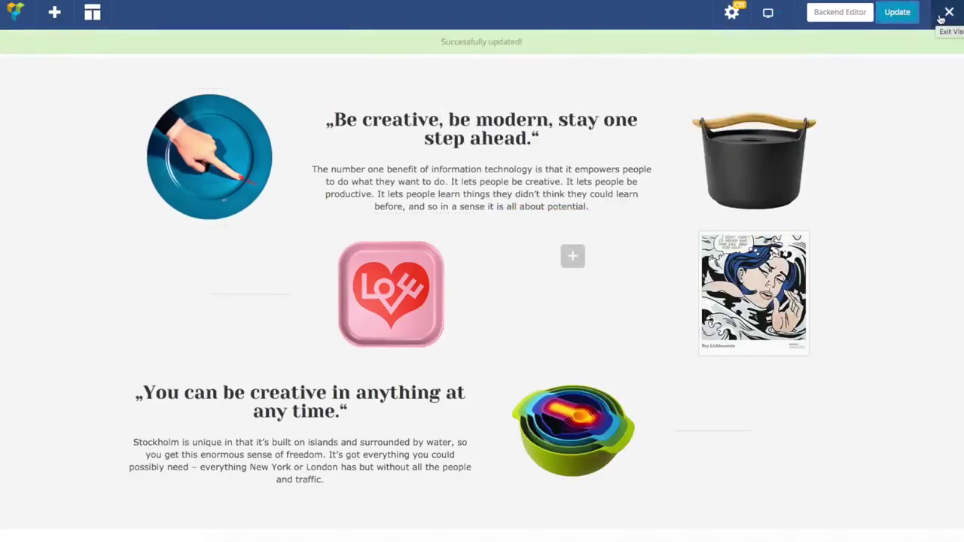
# Check the saved live page at phone width with separators hidden, then restore full width.
pyautogui.click(941, 18)
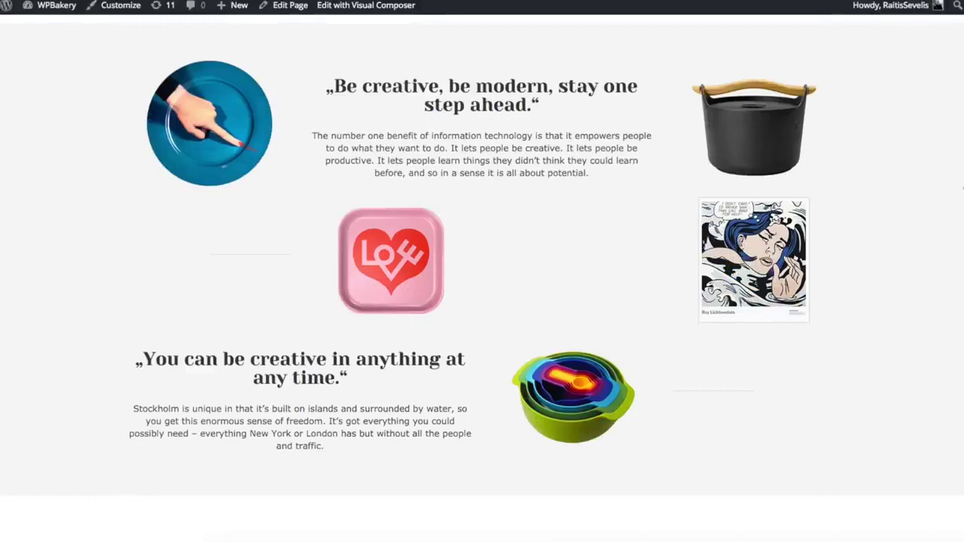
pyautogui.moveTo(956, 187); pyautogui.dragTo(322, 169)
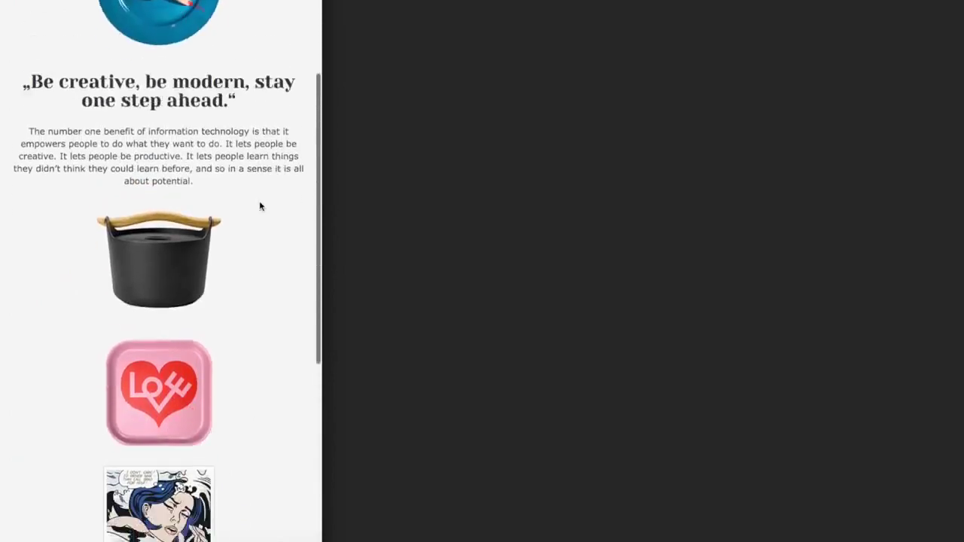
pyautogui.scroll(-2, 258, 207)
pyautogui.scroll(5, 261, 206)
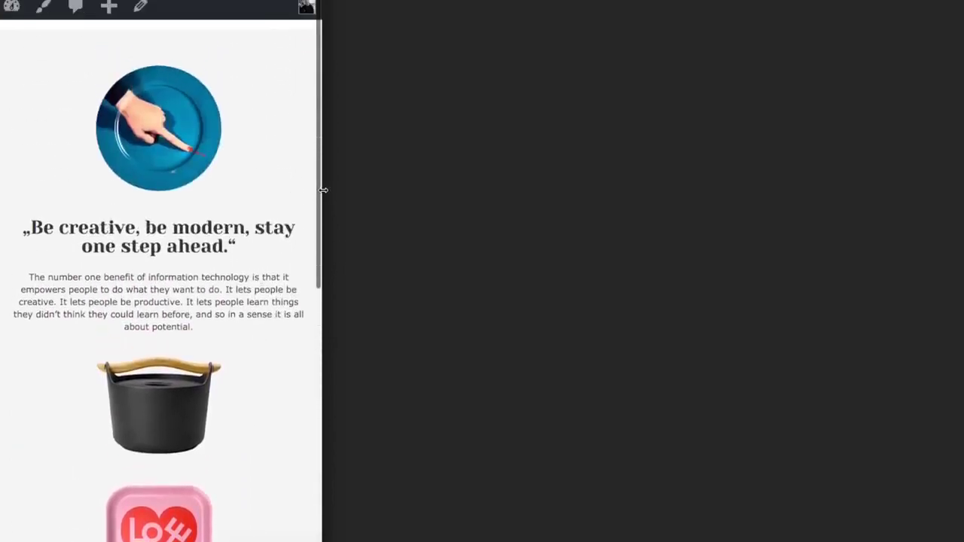
pyautogui.scroll(-6, 274, 205)
pyautogui.scroll(5, 274, 202)
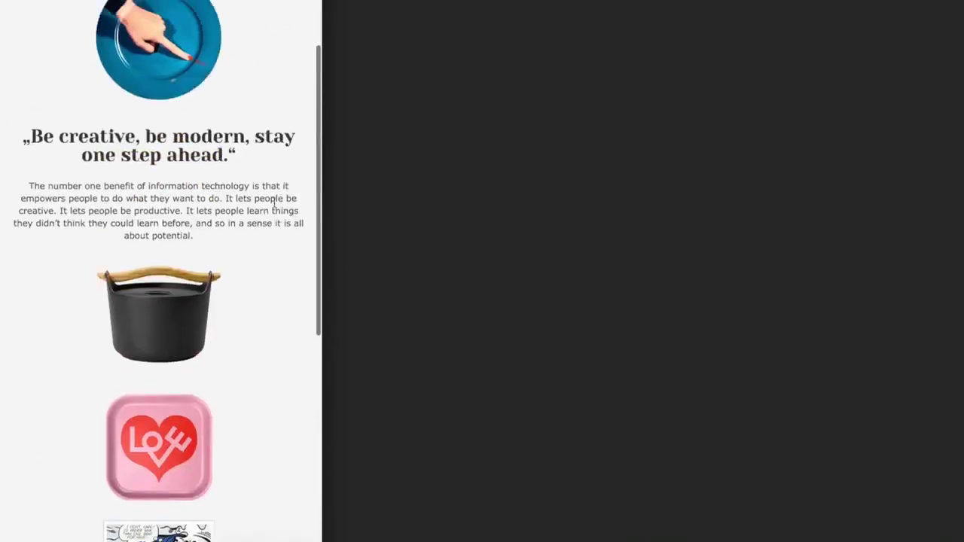
pyautogui.scroll(-5, 239, 307)
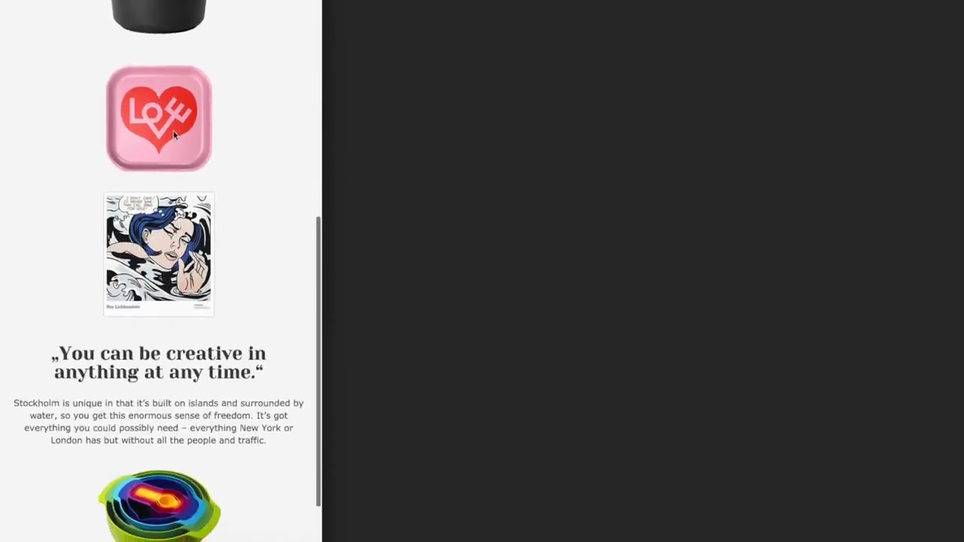
pyautogui.scroll(5, 226, 150)
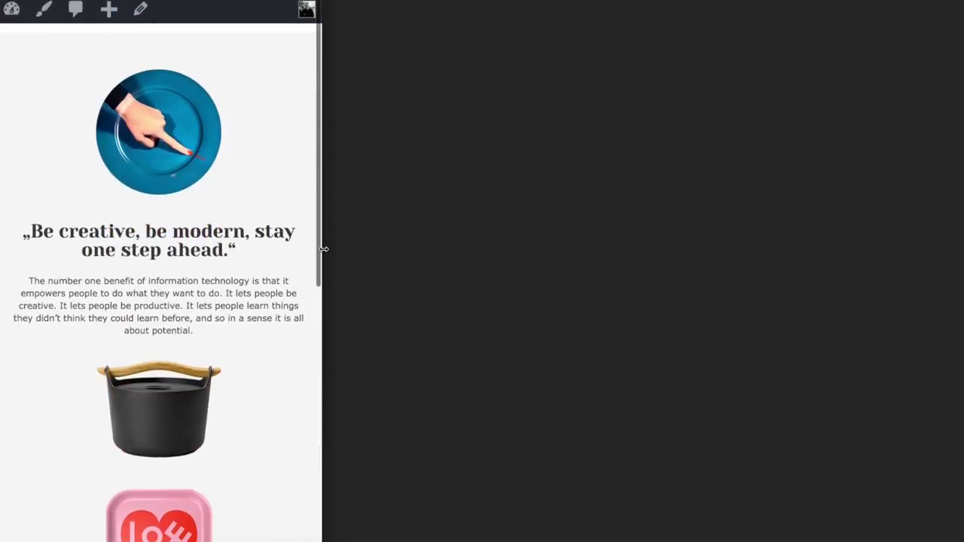
pyautogui.moveTo(323, 249); pyautogui.dragTo(963, 231)
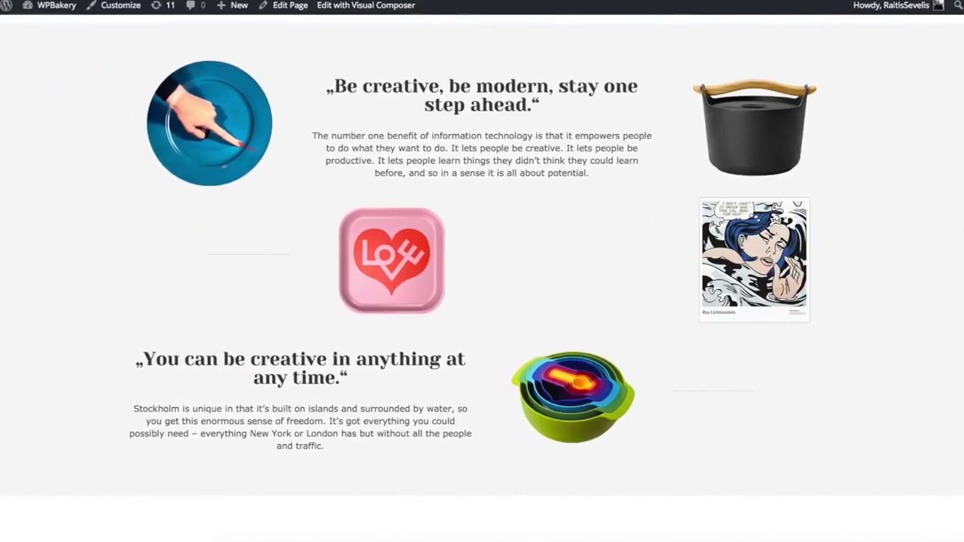